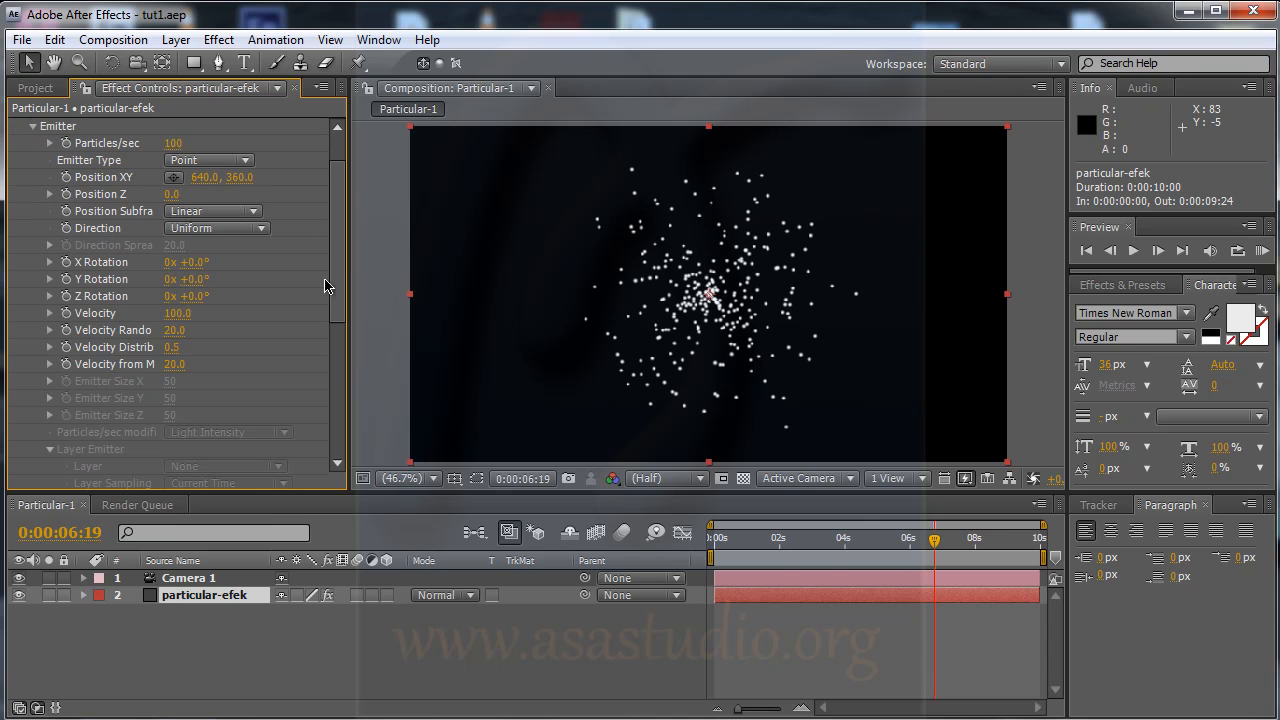
# Play a RAM preview of the particle animation from the first frame and stop it partway through
pyautogui.moveTo(342, 205)
pyautogui.mouseDown()
pyautogui.moveTo(339, 346)
pyautogui.moveTo(350, 176)
pyautogui.mouseUp()
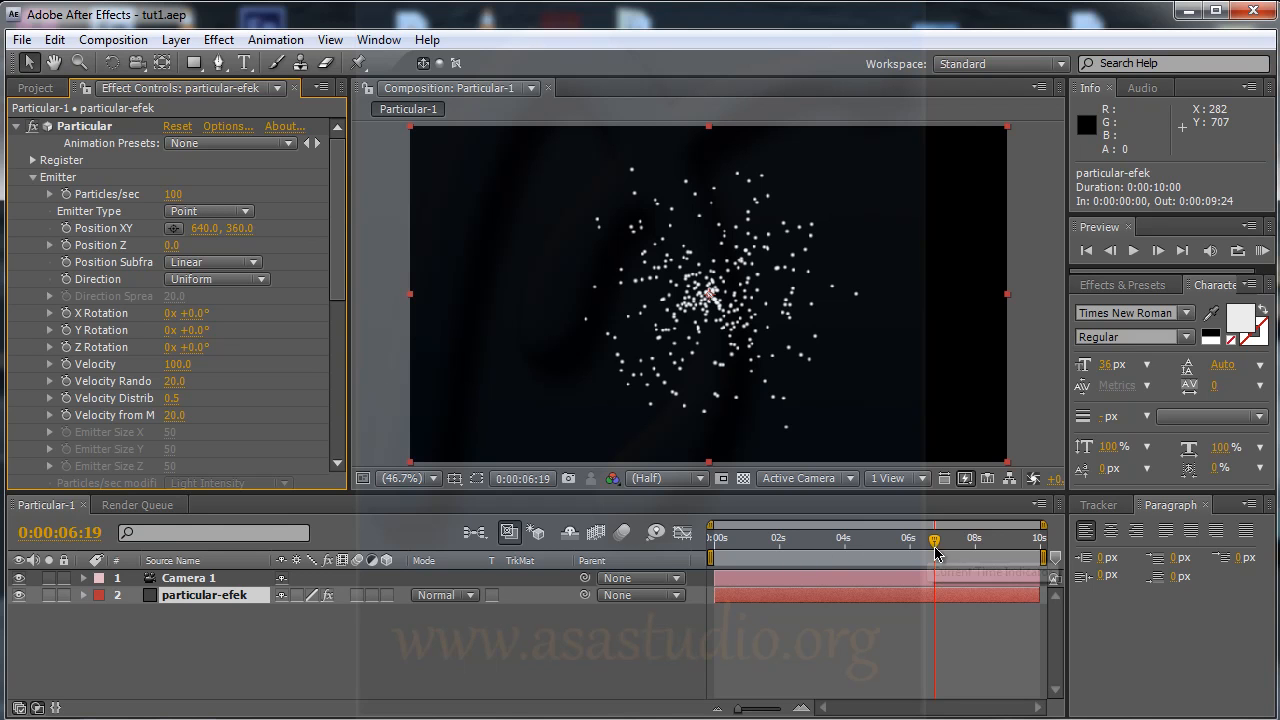
pyautogui.moveTo(934, 550); pyautogui.dragTo(631, 553)
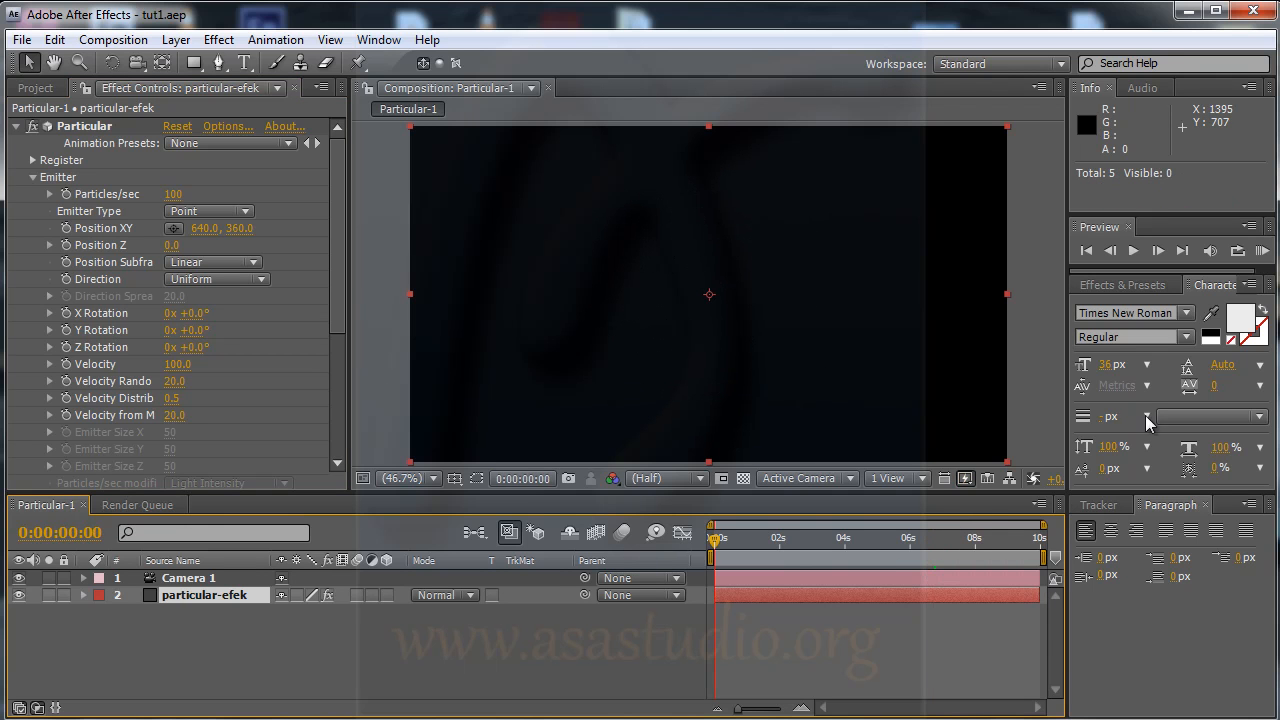
pyautogui.click(1263, 251)
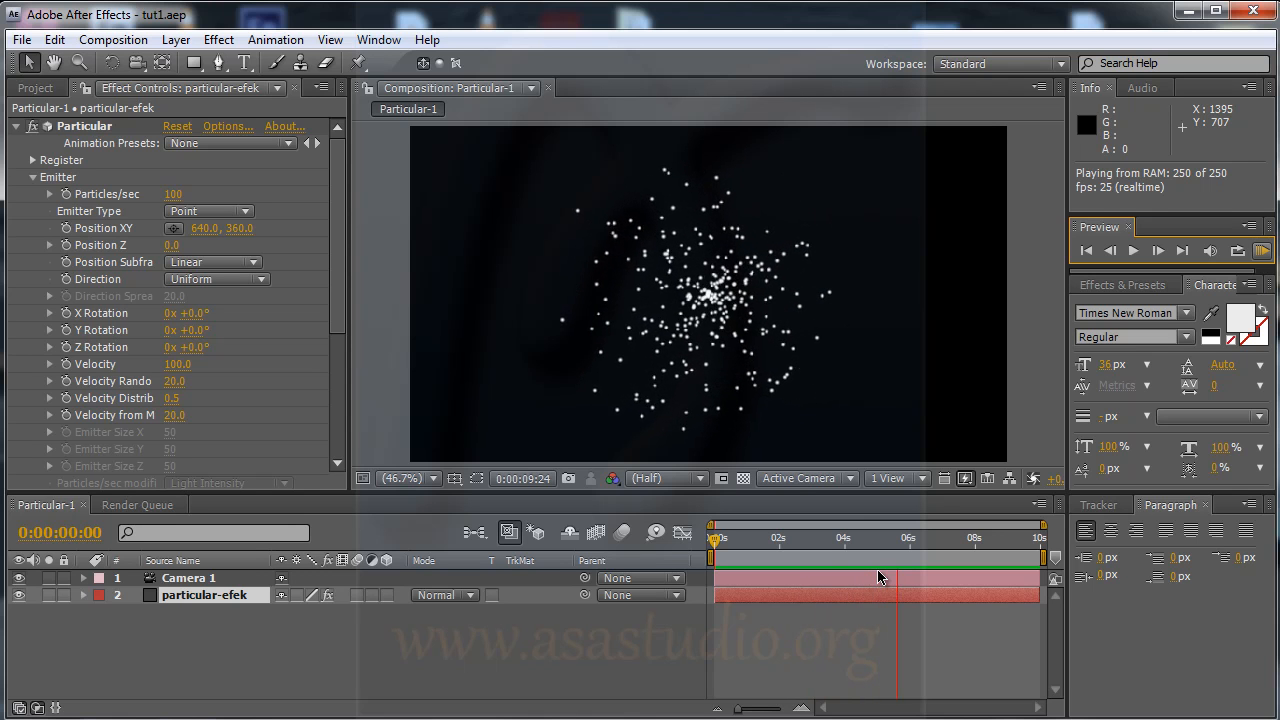
pyautogui.press('space')
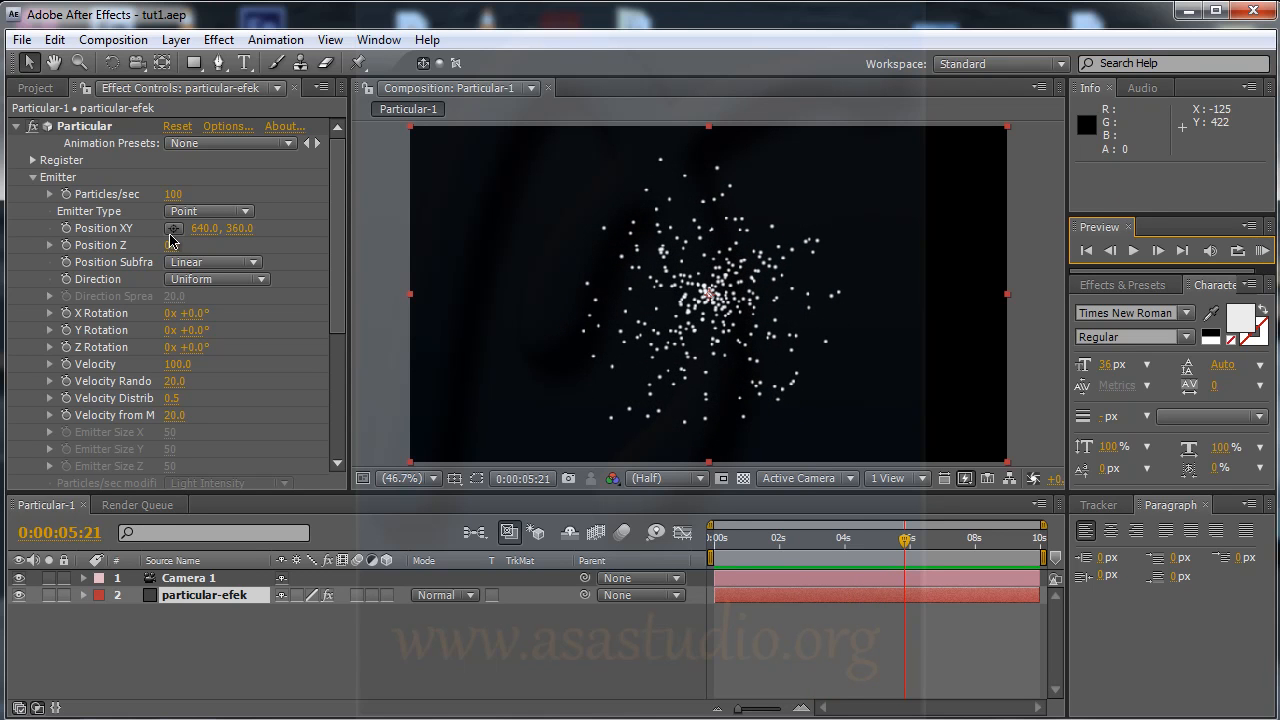
# Try an emission rate of 300 particles per second and restore it to 100
pyautogui.click(168, 198)
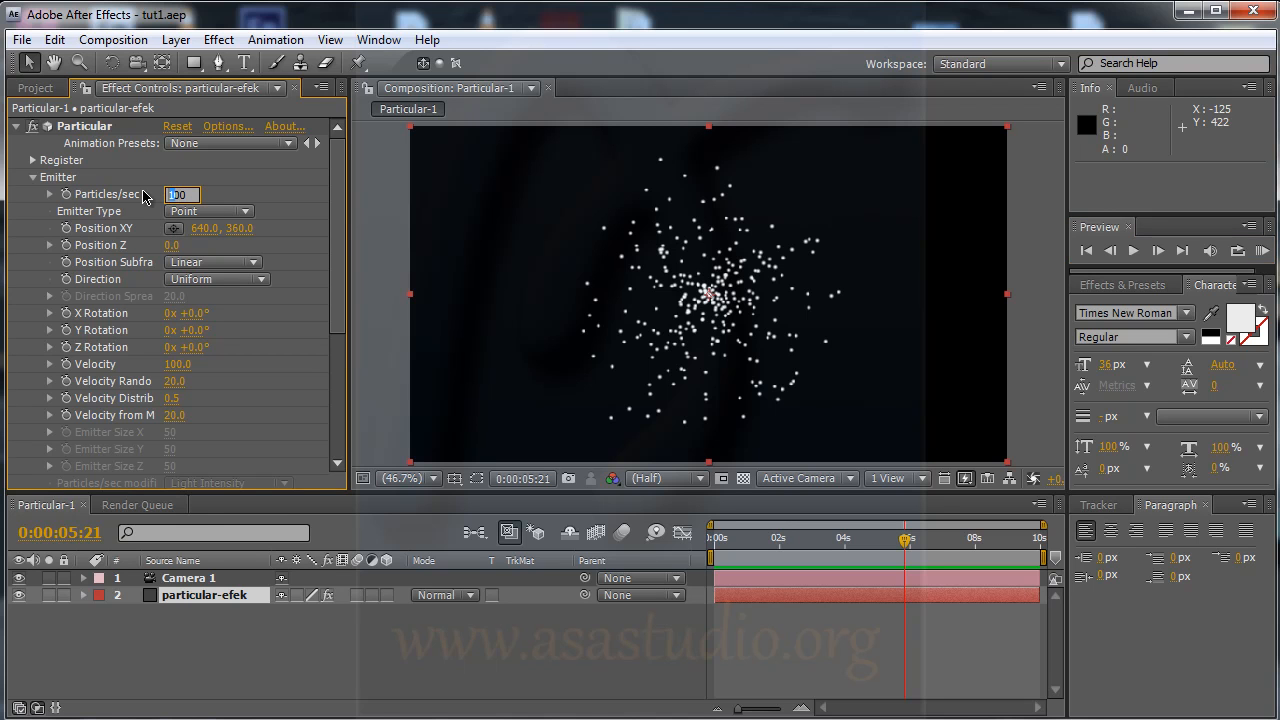
pyautogui.press('Return')
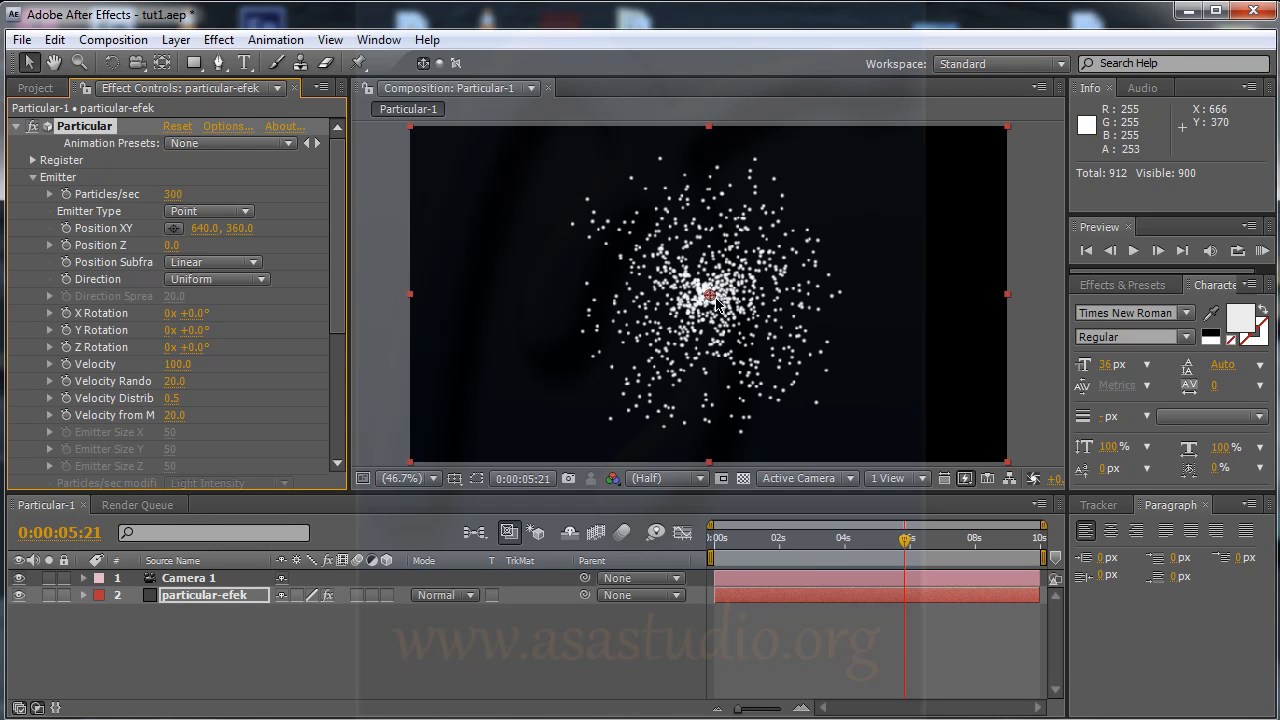
pyautogui.click(172, 195)
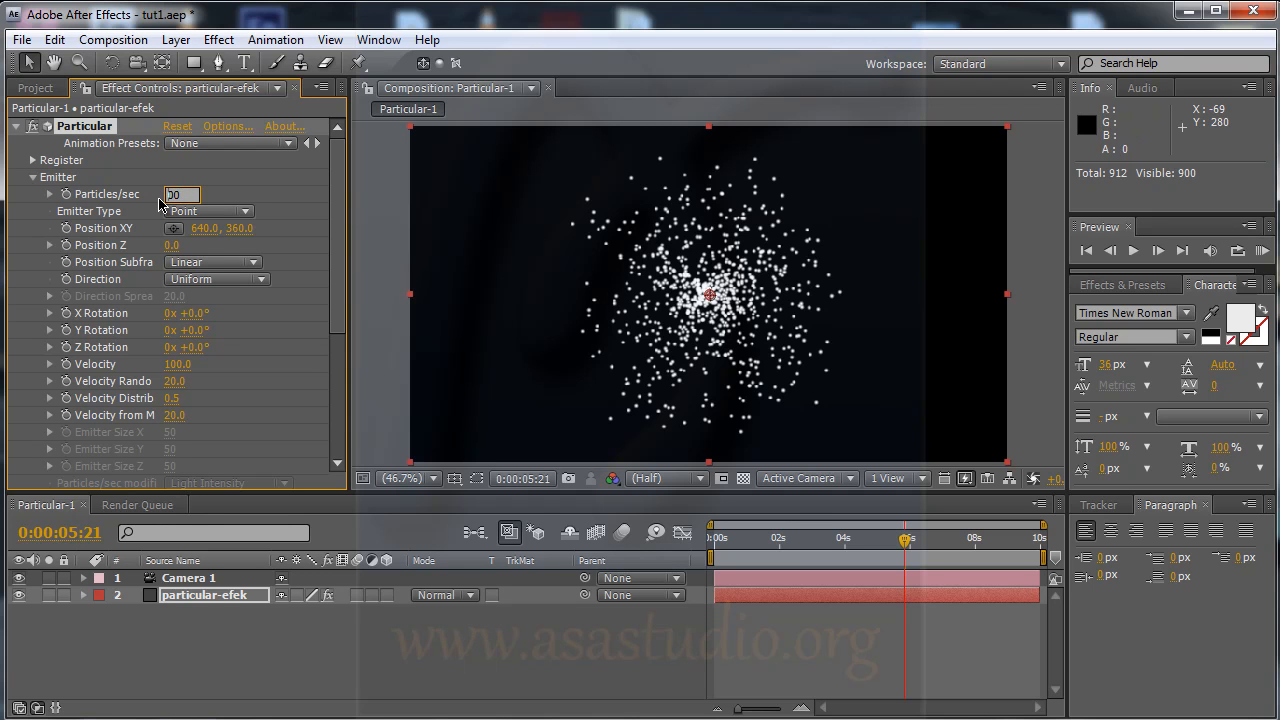
pyautogui.write('100')
pyautogui.press('Return')
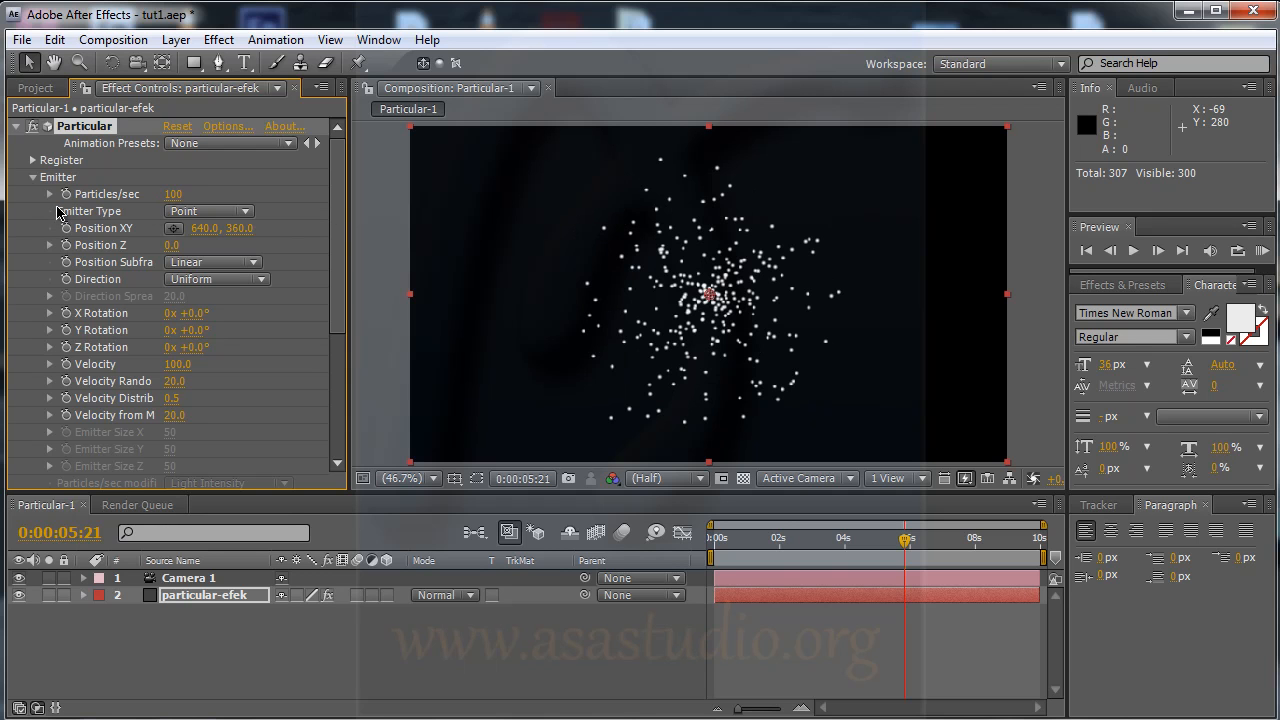
# Try the Box emitter type for the particles and switch it back to Point
pyautogui.click(218, 214)
pyautogui.click(222, 217)
pyautogui.click(222, 216)
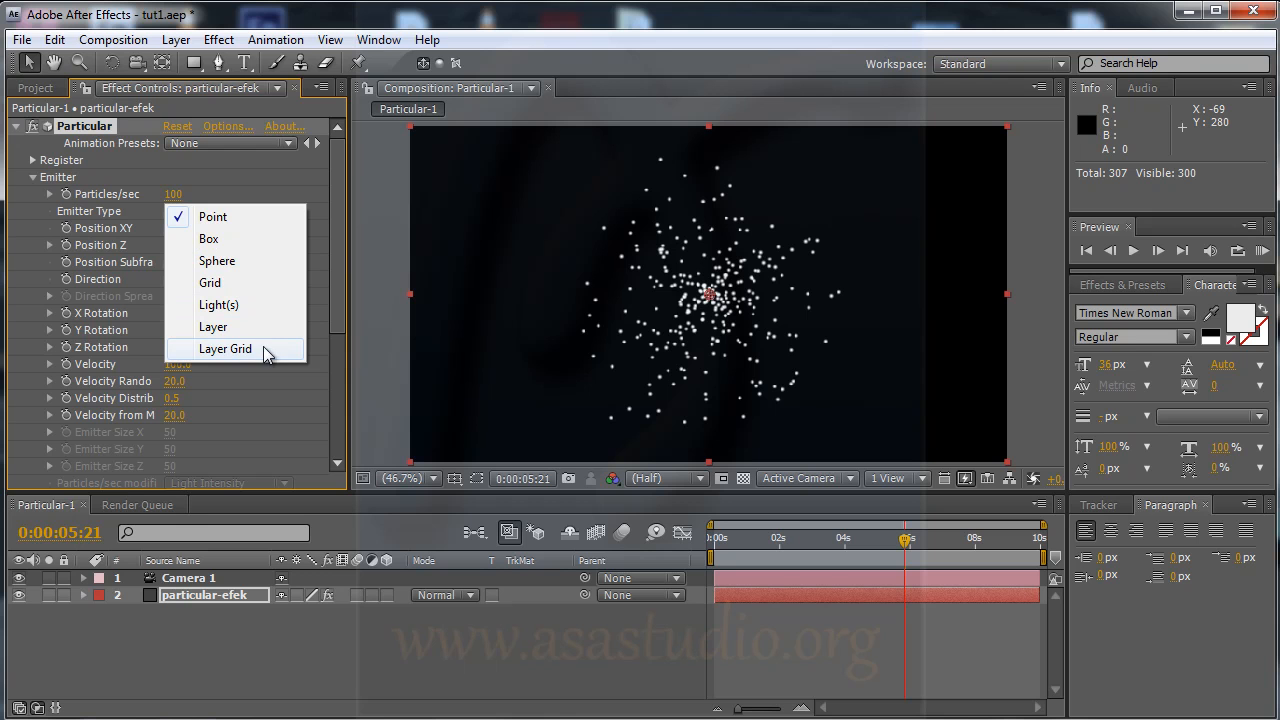
pyautogui.click(243, 237)
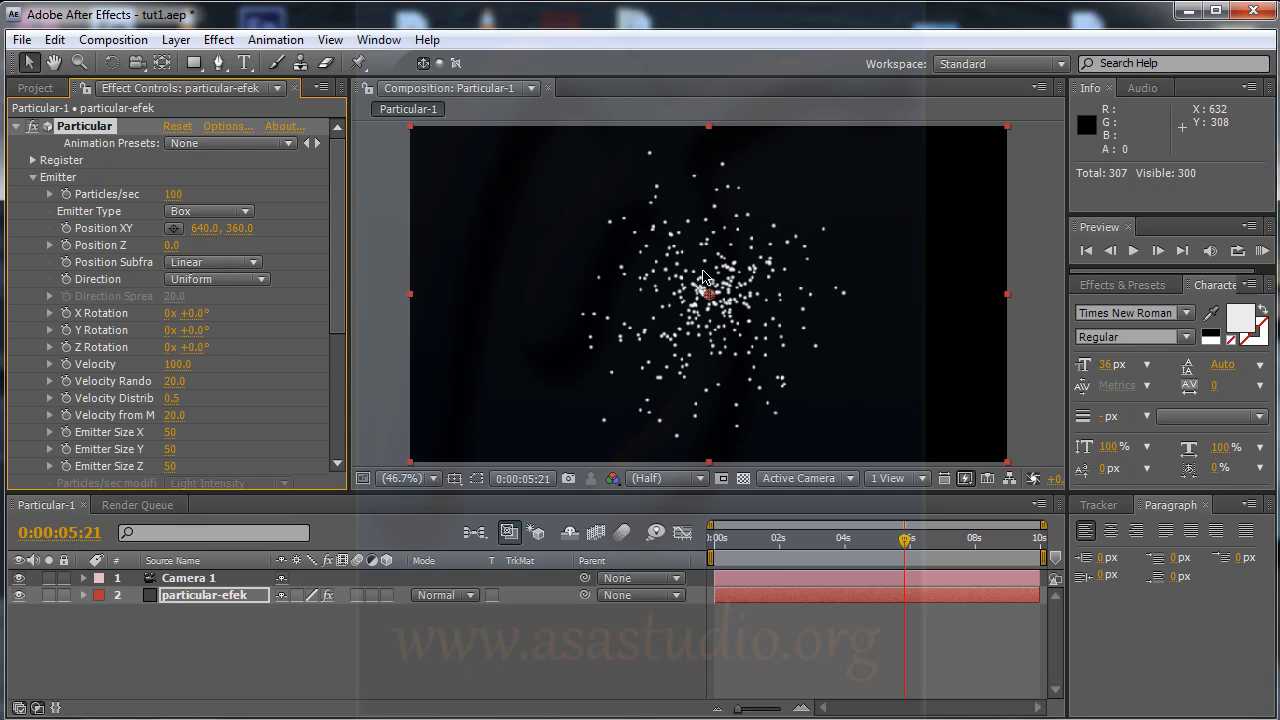
pyautogui.moveTo(339, 229)
pyautogui.mouseDown()
pyautogui.moveTo(338, 299)
pyautogui.moveTo(342, 250)
pyautogui.mouseUp()
pyautogui.click(243, 177)
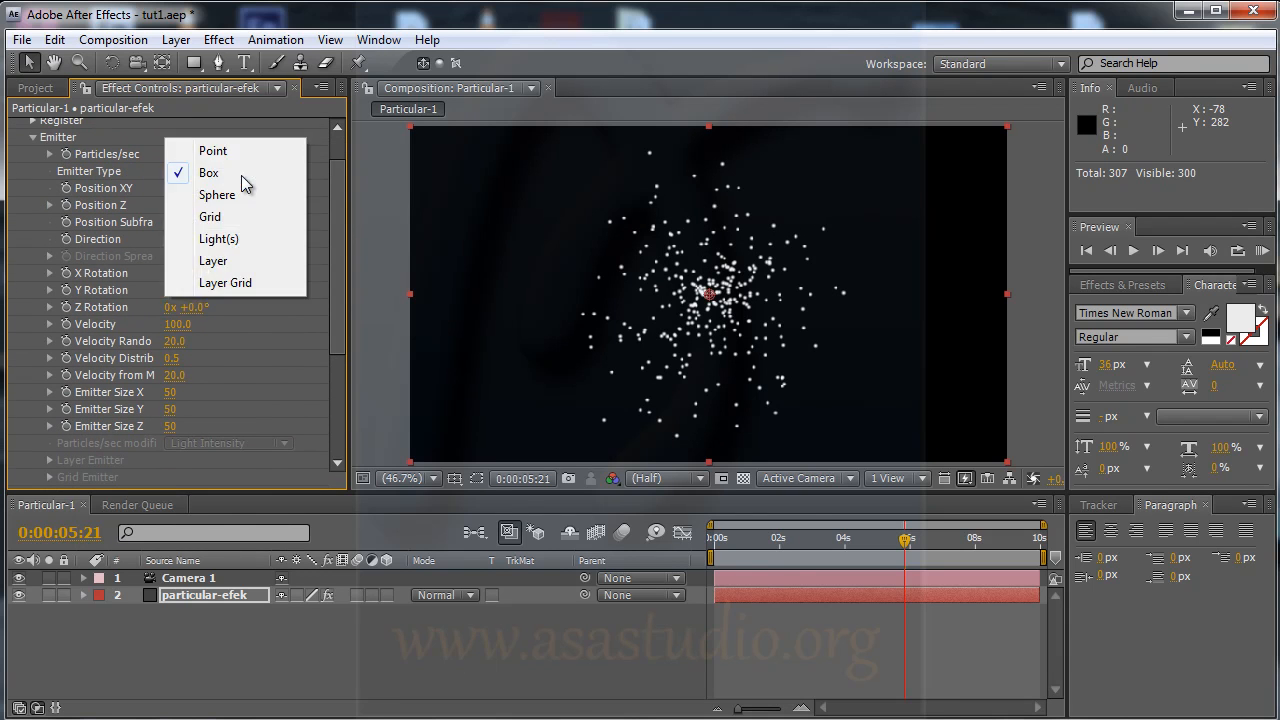
pyautogui.click(232, 154)
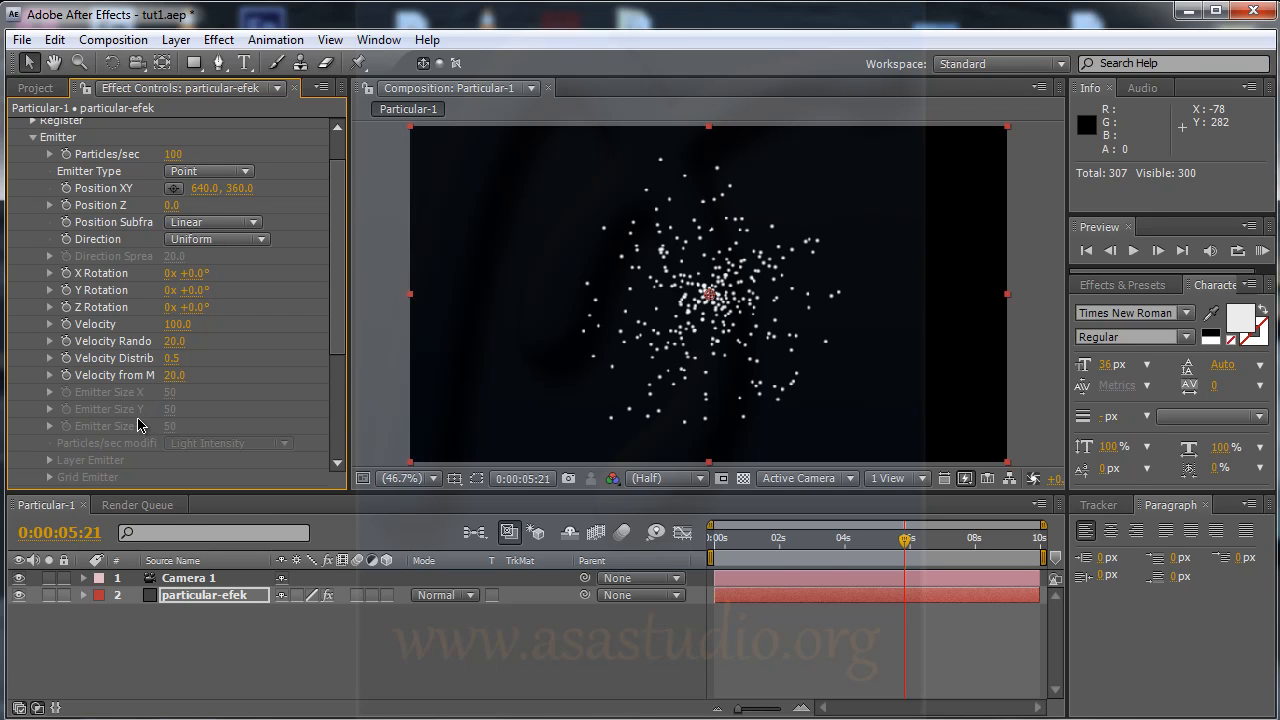
# Enlarge the effect controls and composition area vertically, and close the Paragraph and Tracker panels to widen the timeline
pyautogui.moveTo(340, 346); pyautogui.dragTo(341, 413)
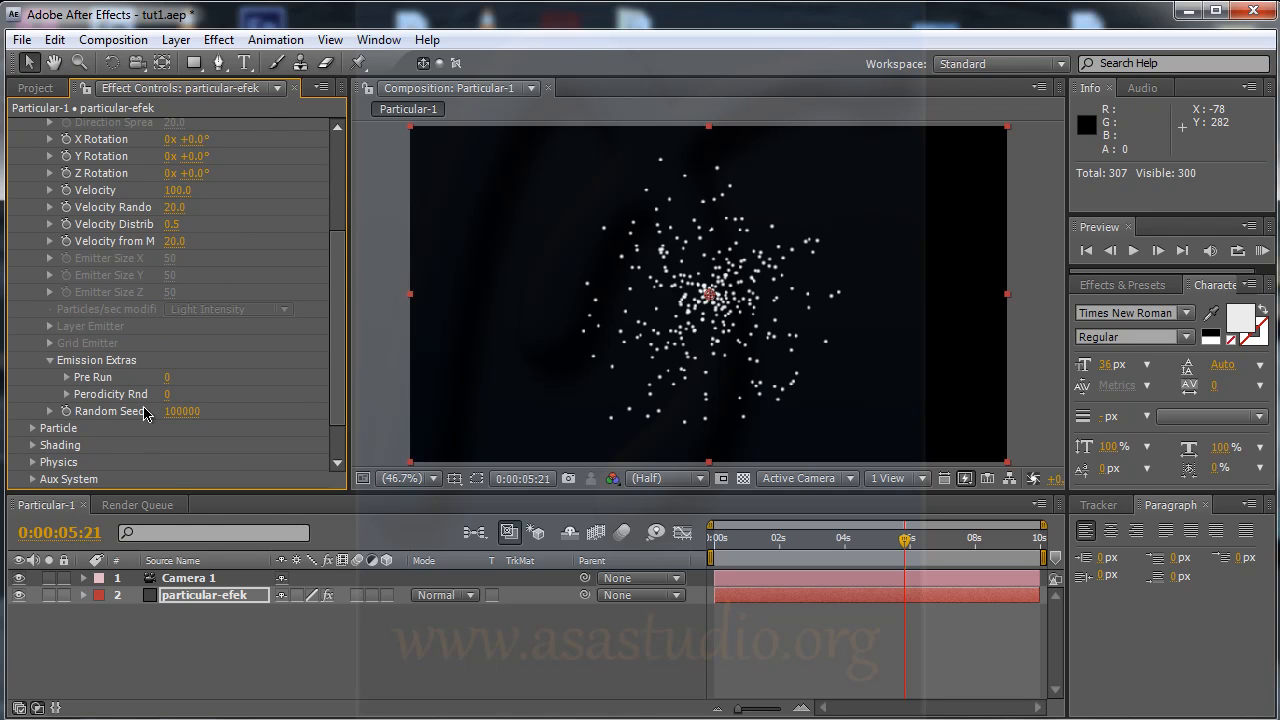
pyautogui.moveTo(337, 384); pyautogui.dragTo(342, 352)
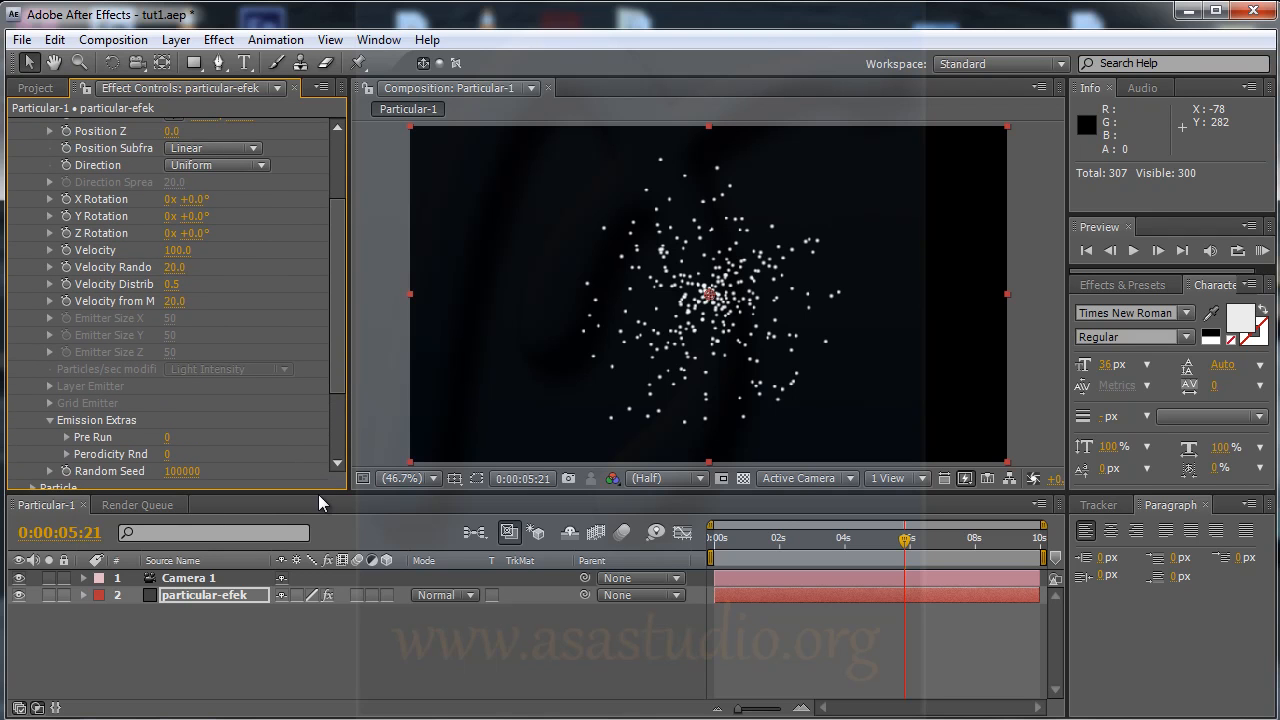
pyautogui.moveTo(320, 491); pyautogui.dragTo(316, 568)
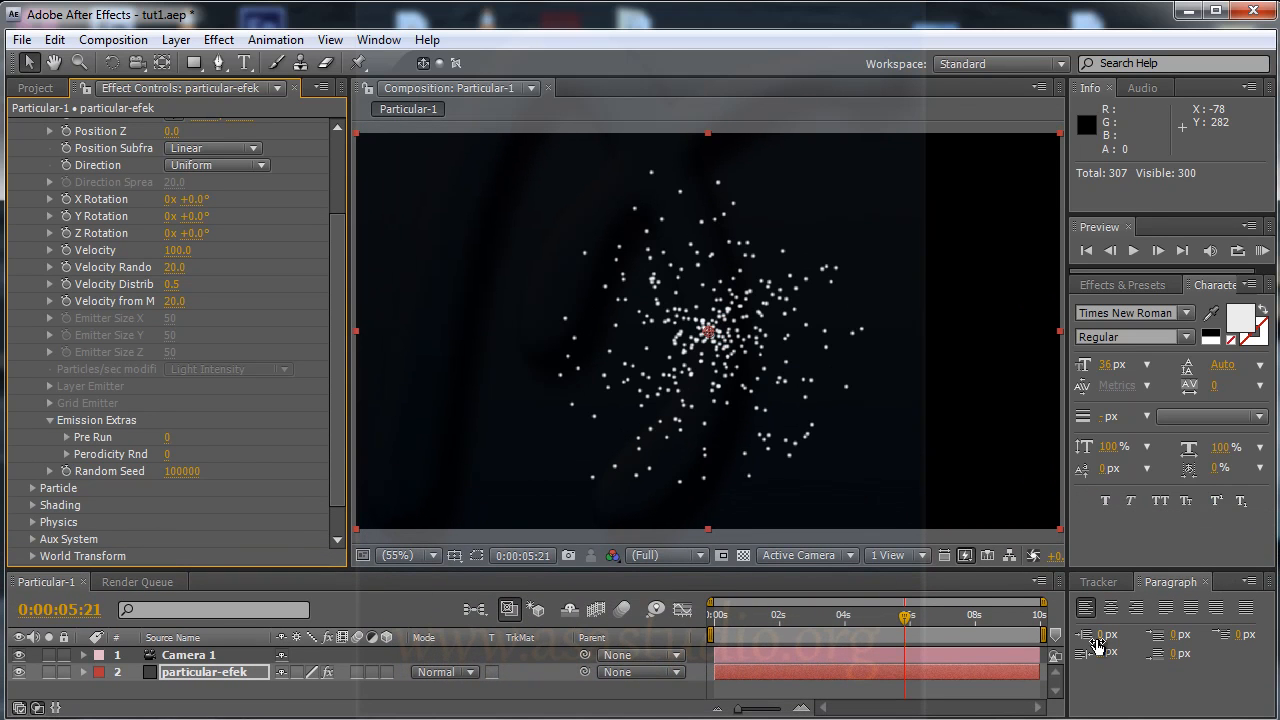
pyautogui.click(1273, 588)
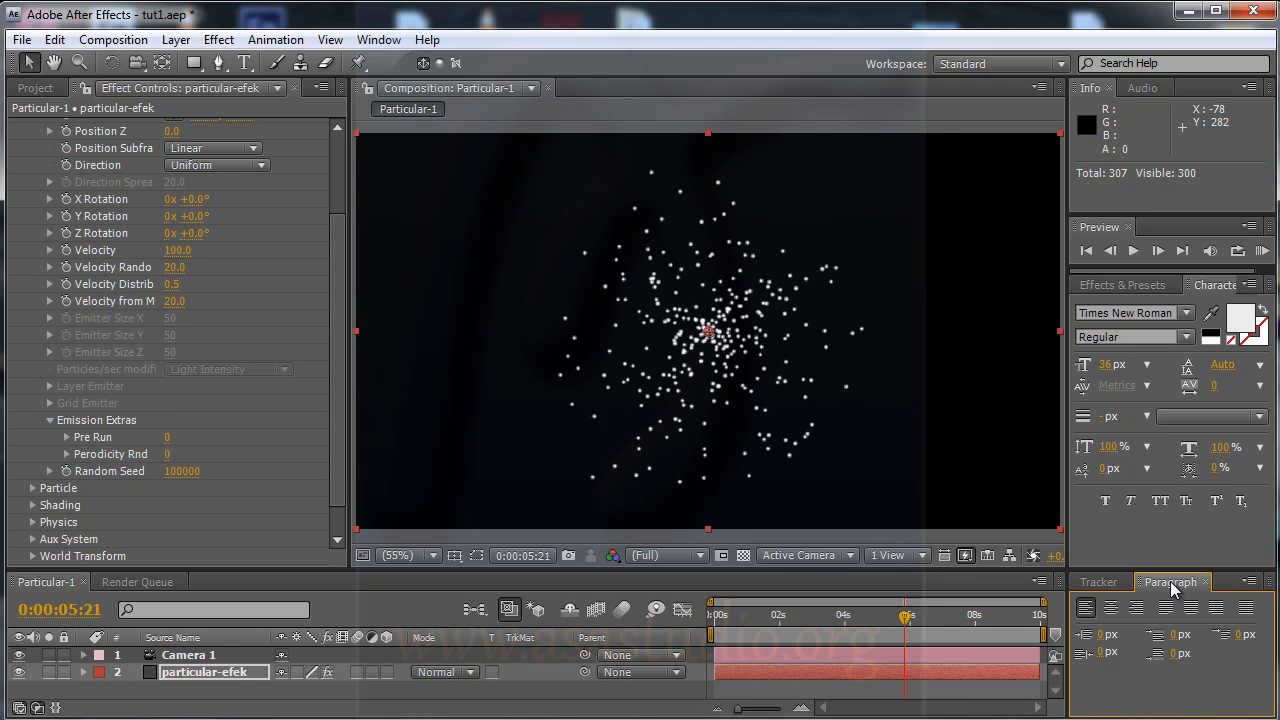
pyautogui.click(1205, 582)
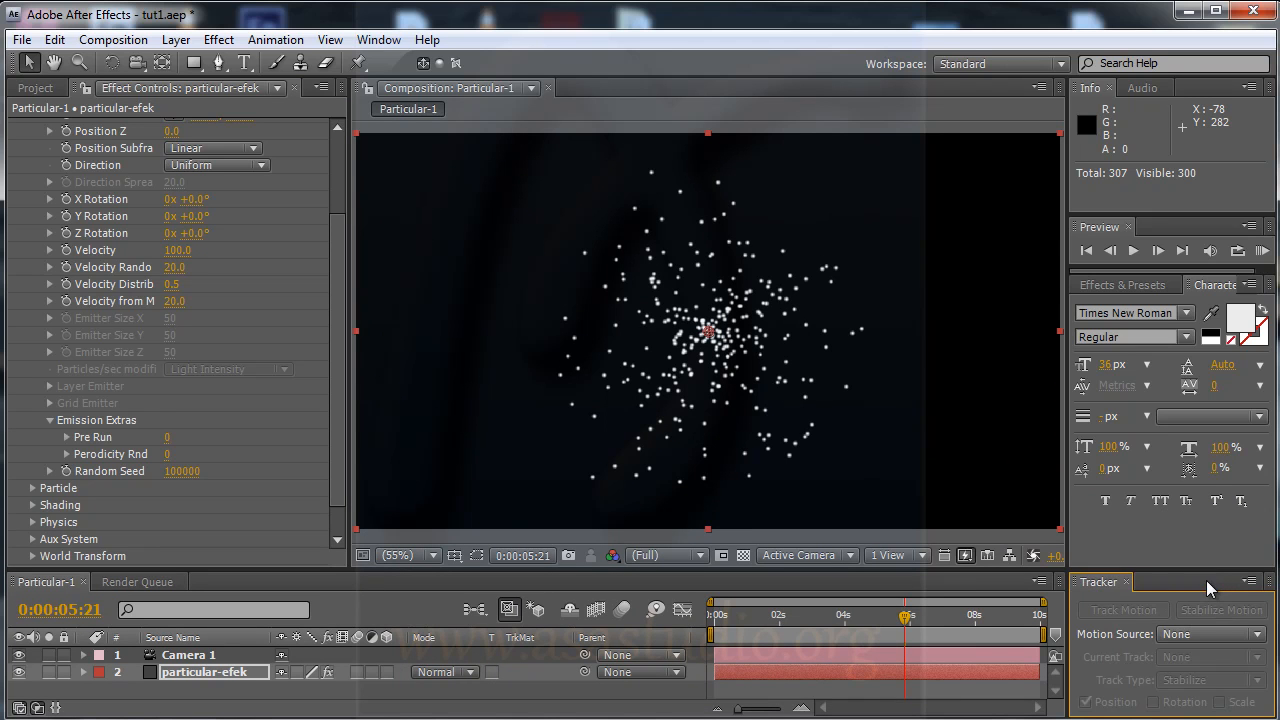
pyautogui.click(1126, 583)
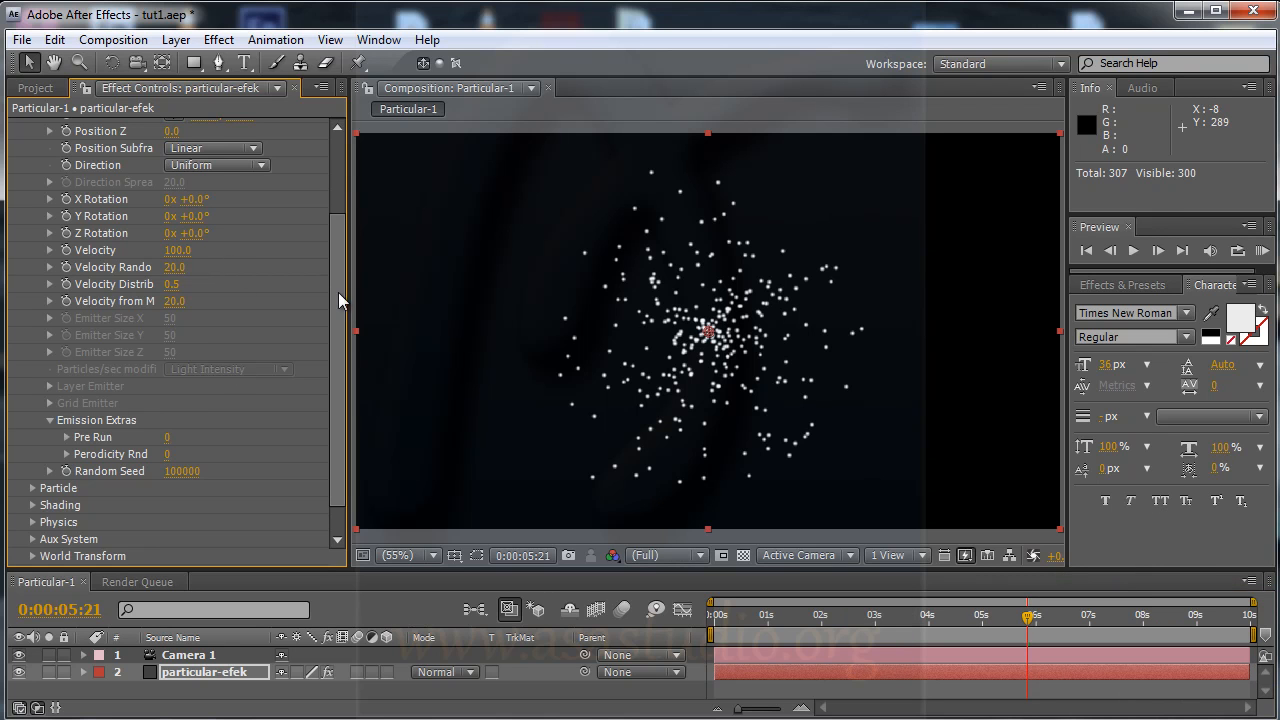
# Try the Box, Sphere and Grid emitter types in turn to compare their particle distributions and available settings
pyautogui.moveTo(335, 286); pyautogui.dragTo(338, 253)
pyautogui.click(238, 167)
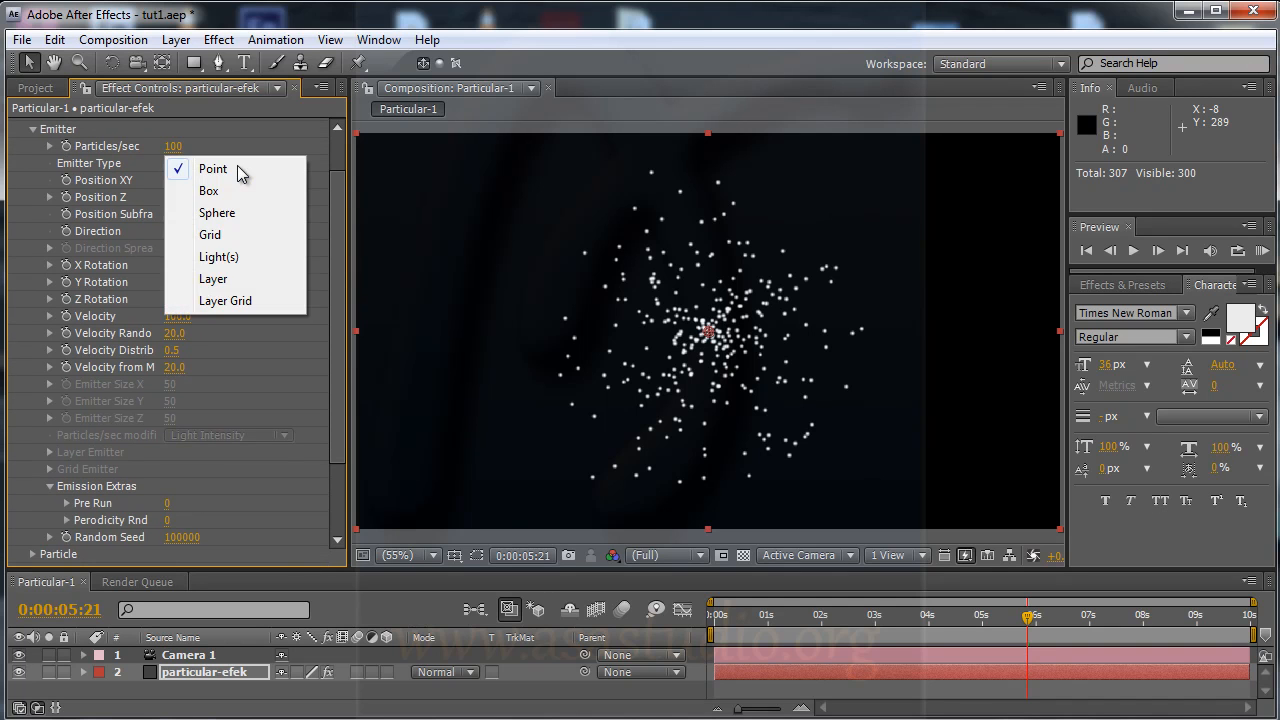
pyautogui.click(245, 191)
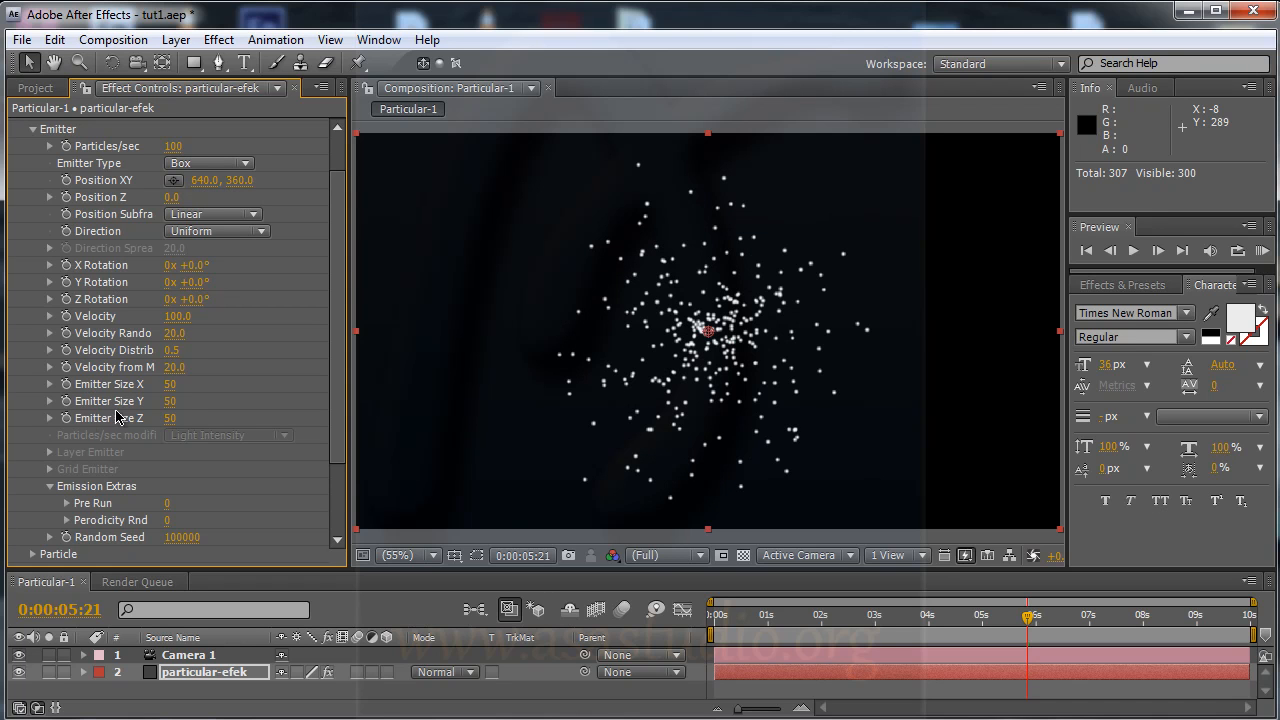
pyautogui.click(220, 168)
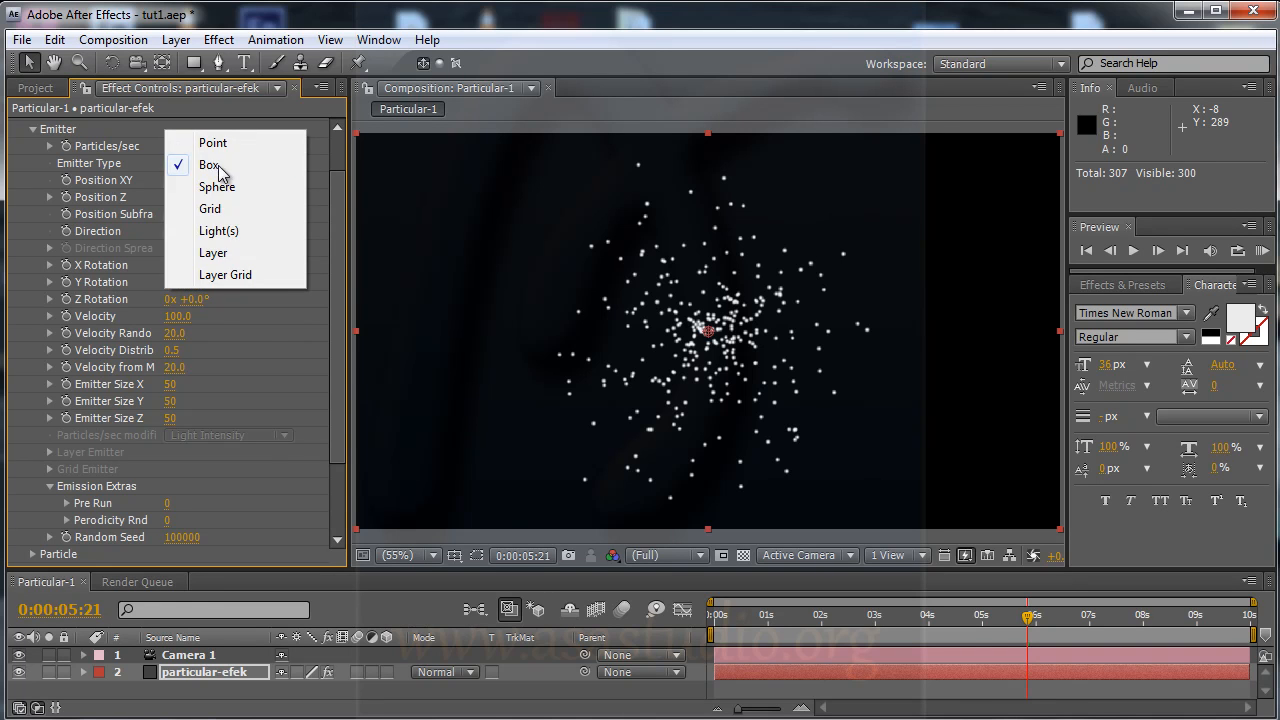
pyautogui.click(222, 192)
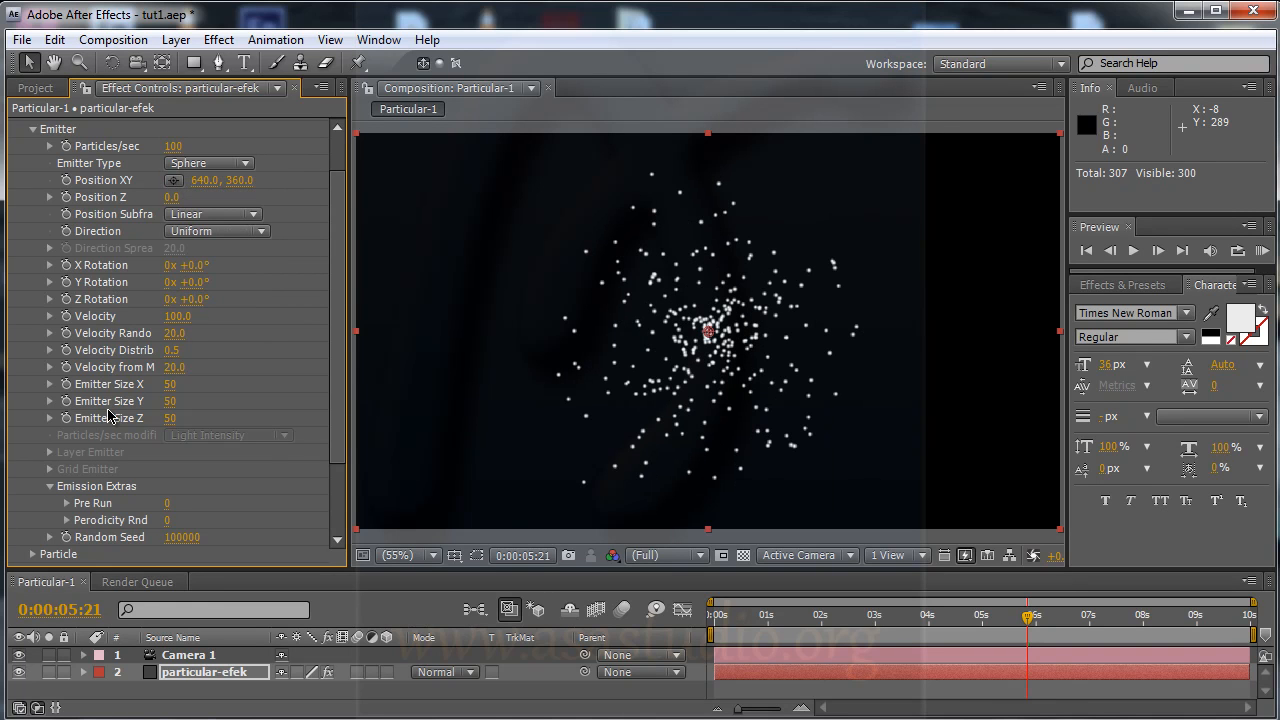
pyautogui.click(213, 167)
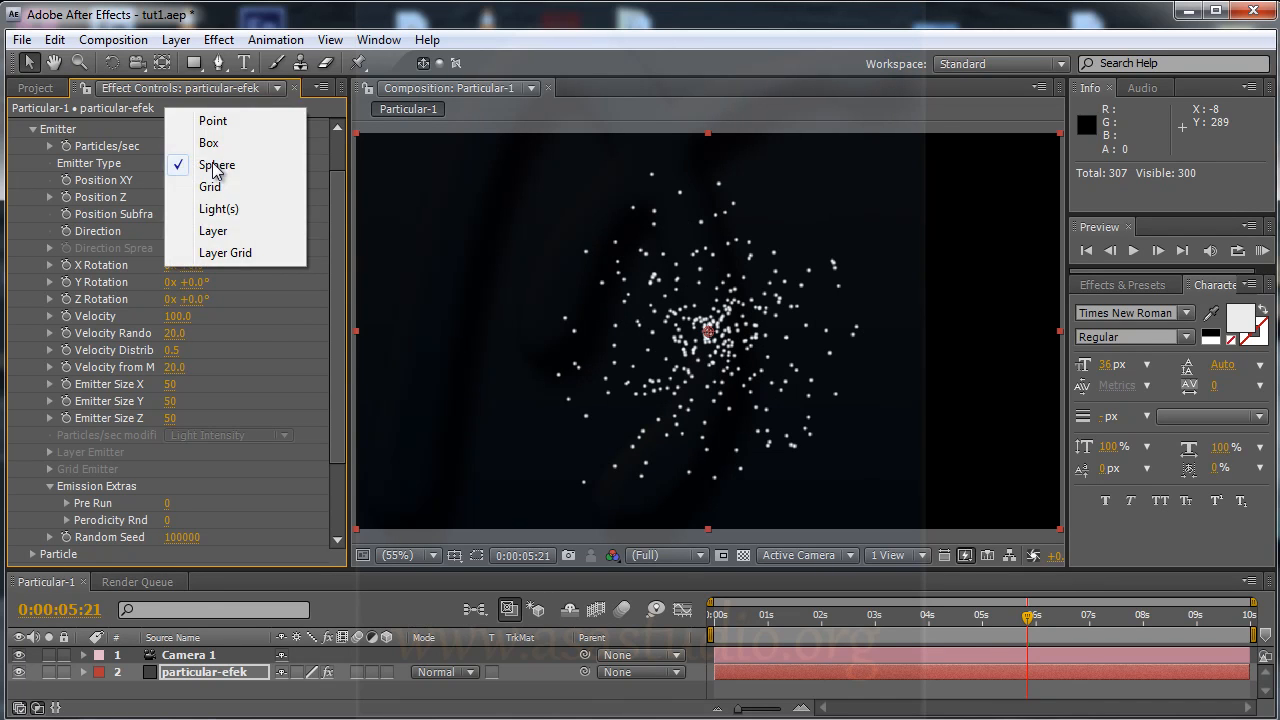
pyautogui.click(211, 189)
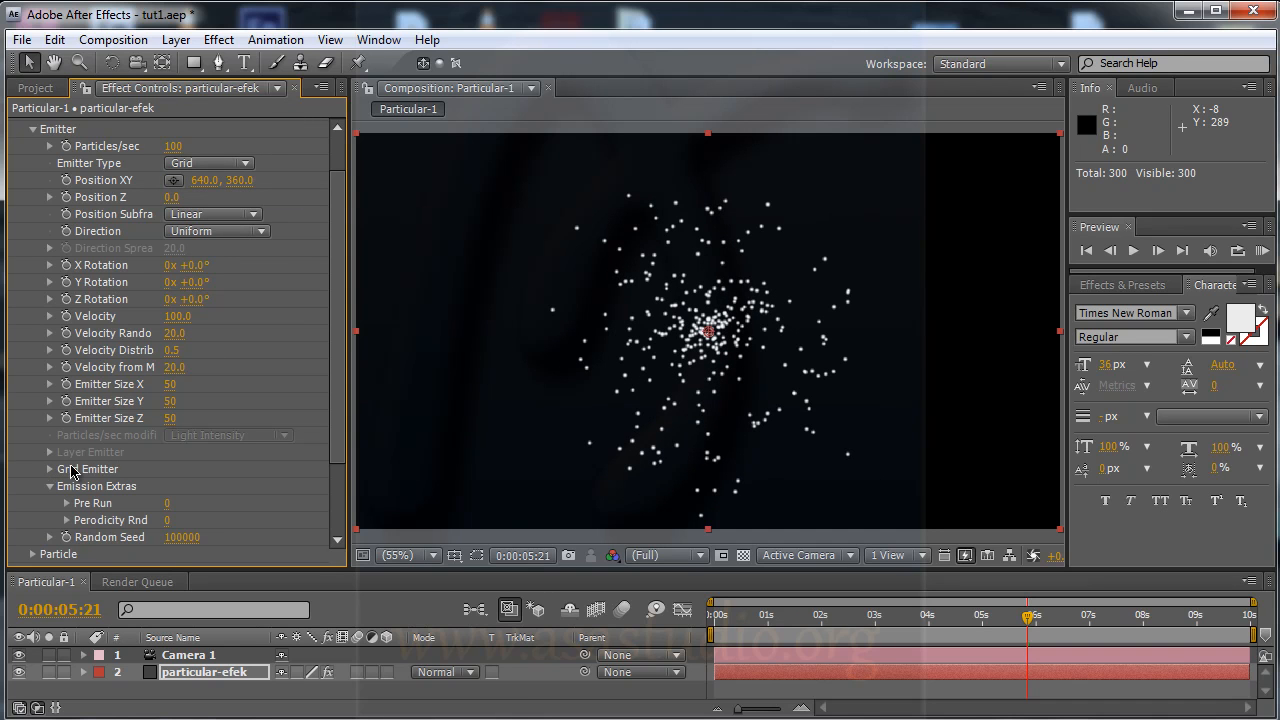
# Try the Light(s), Layer and Layer Grid emitter types in turn, dismissing the notice about light emitters
pyautogui.click(229, 166)
pyautogui.click(236, 188)
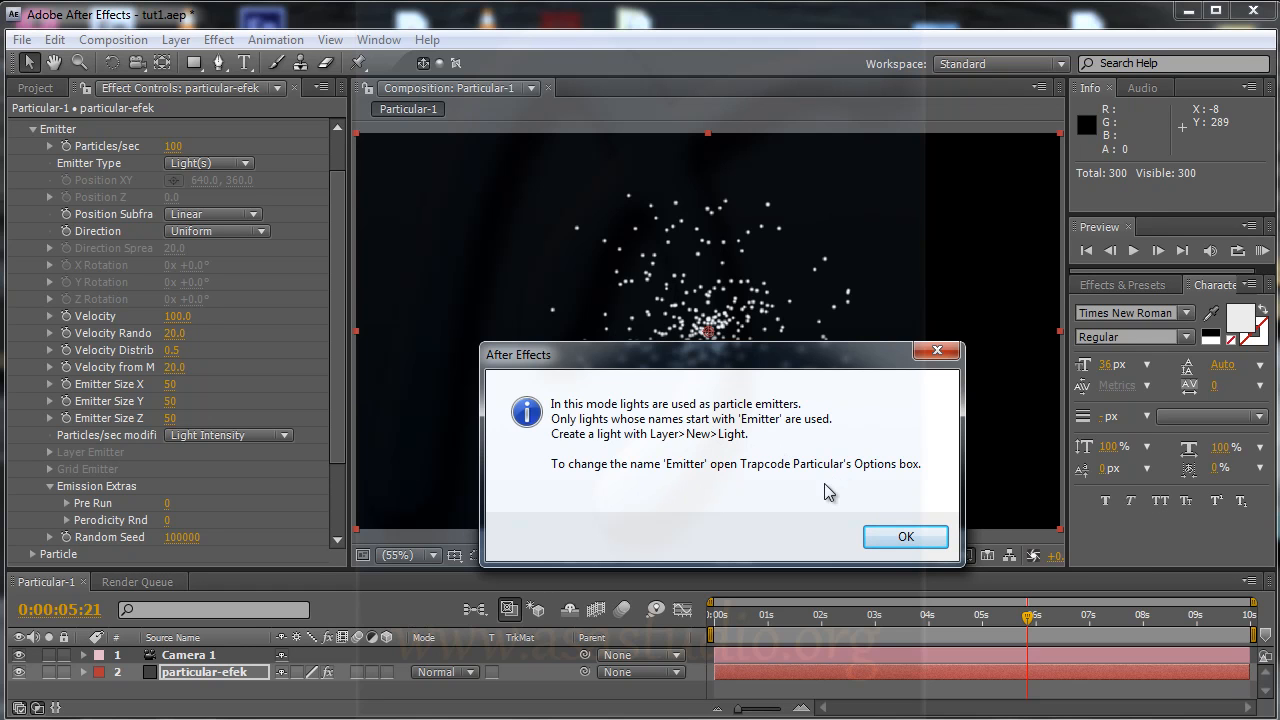
pyautogui.click(904, 538)
pyautogui.click(240, 164)
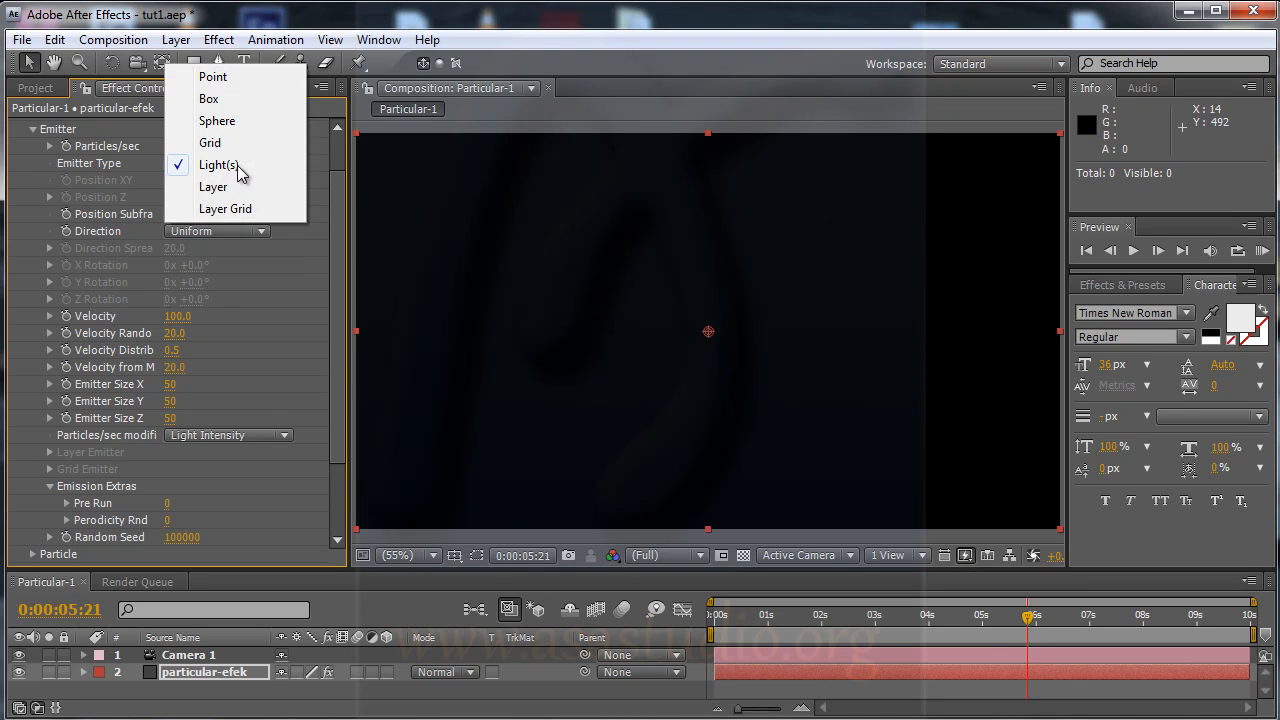
pyautogui.click(236, 188)
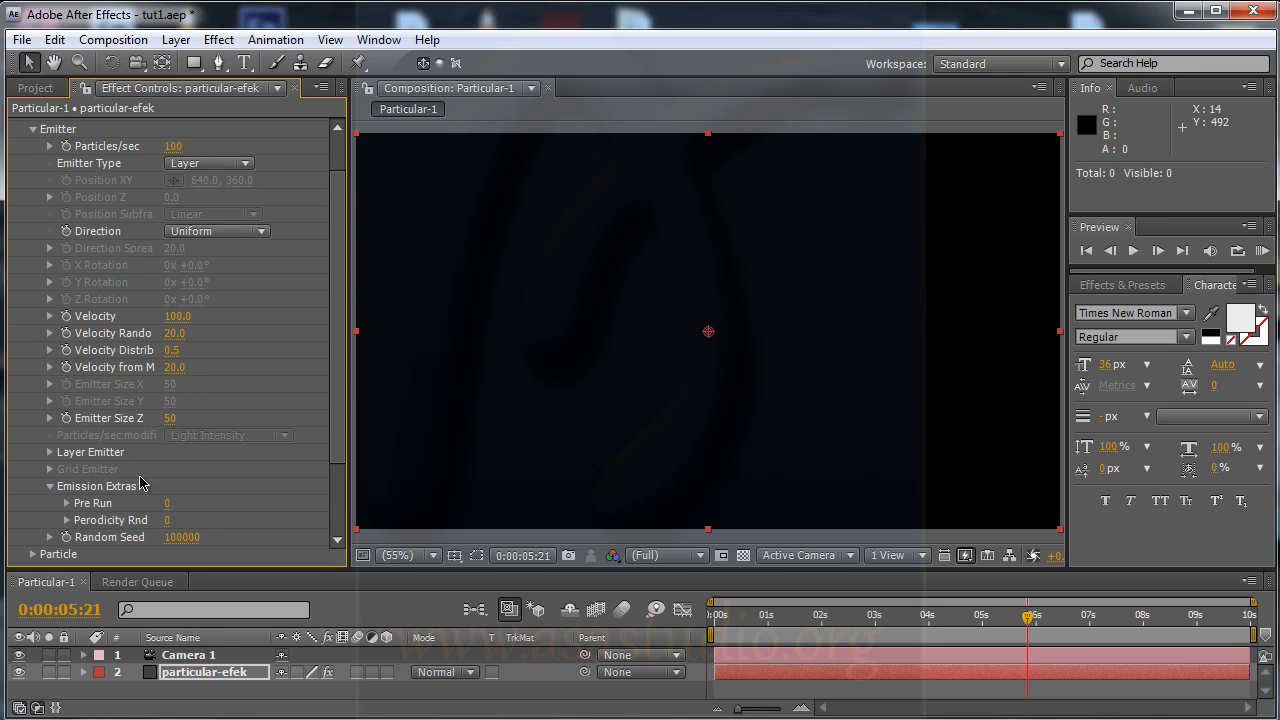
pyautogui.click(232, 165)
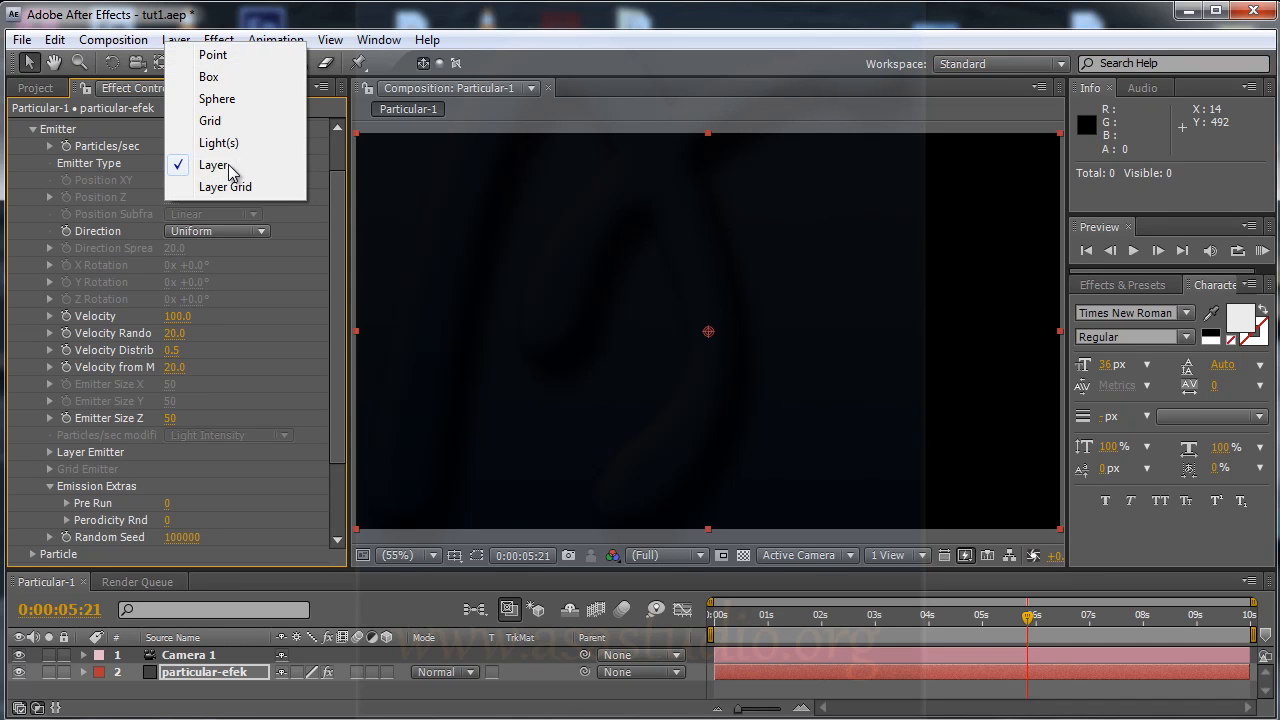
pyautogui.click(226, 188)
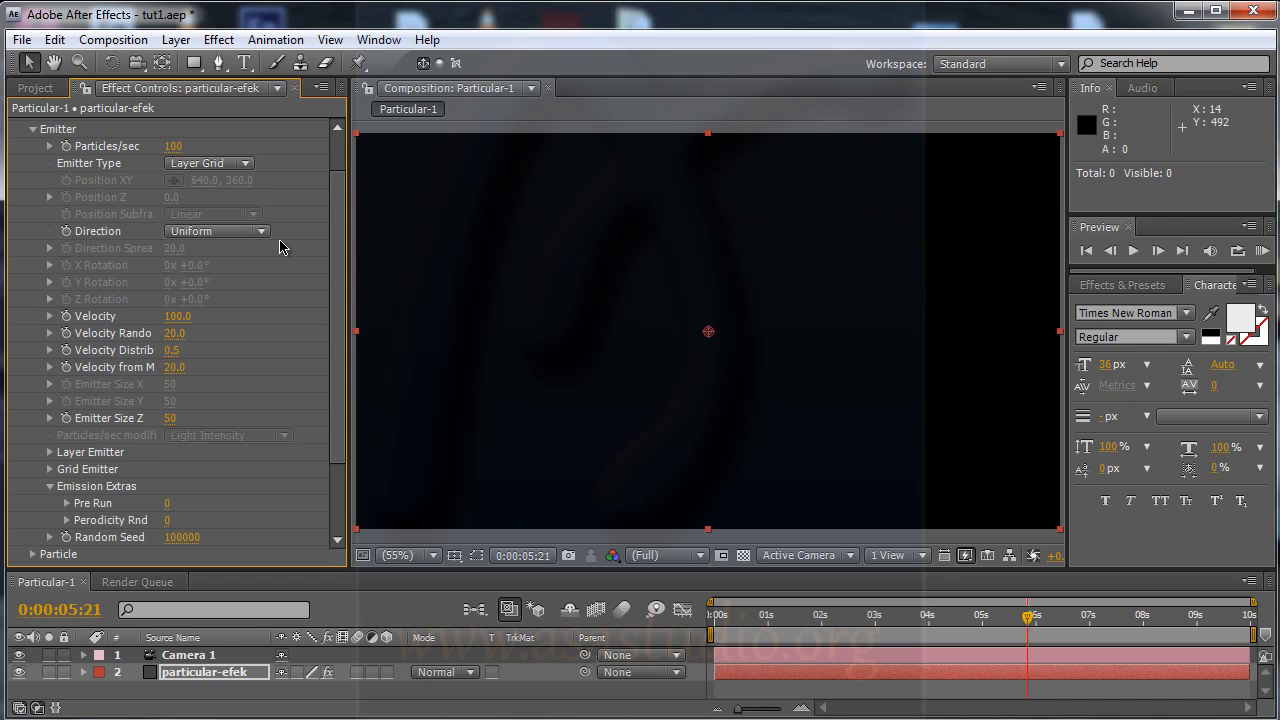
# Set the emitter type to Sphere and orbit the camera horizontally around the particles
pyautogui.click(229, 166)
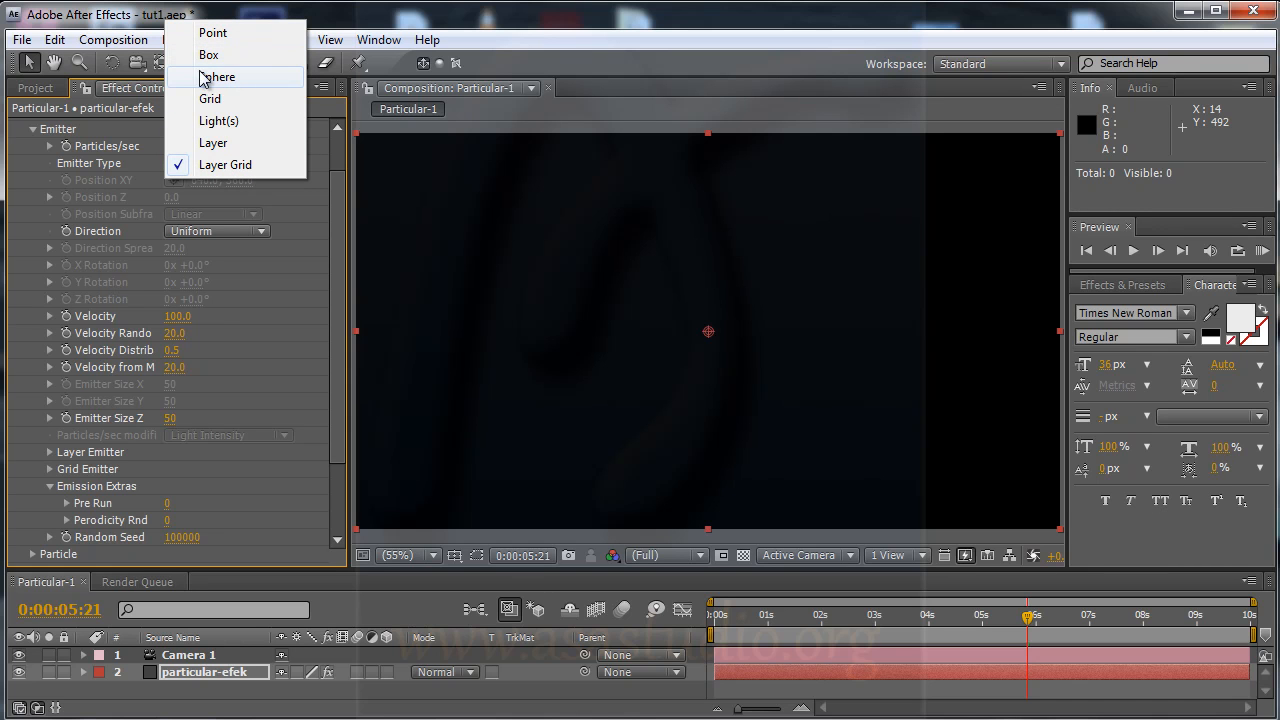
pyautogui.click(233, 79)
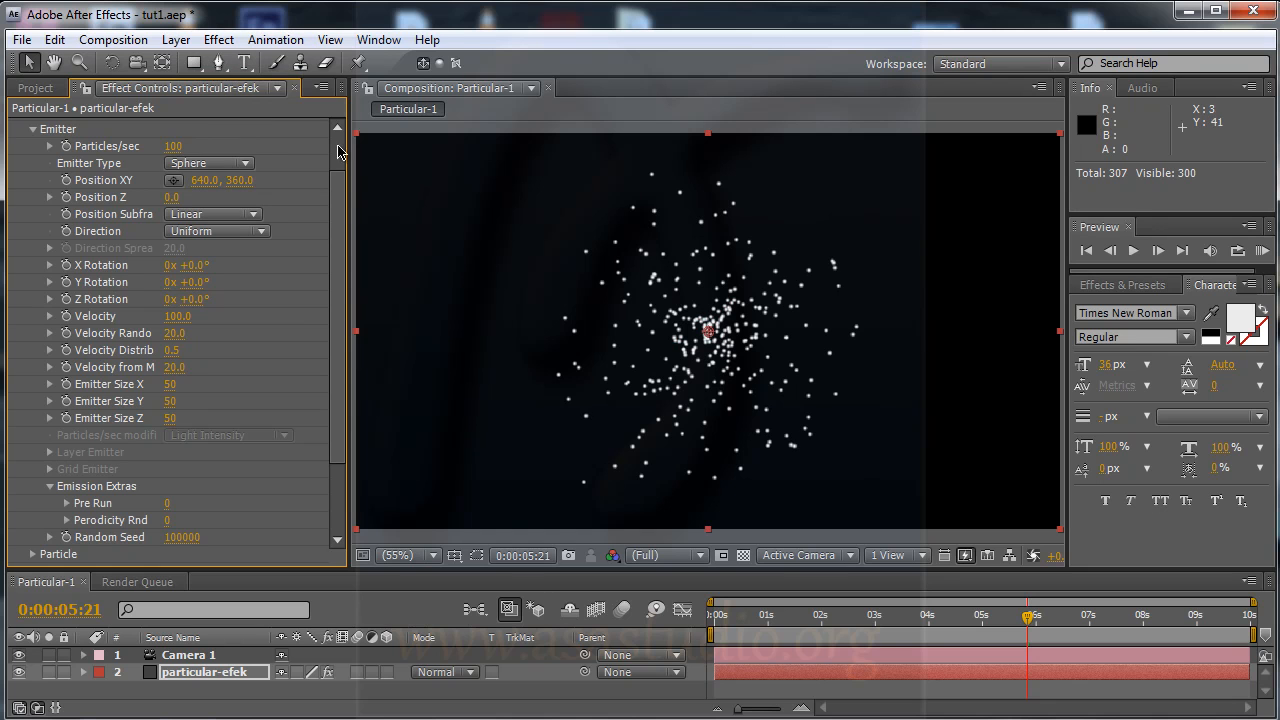
pyautogui.moveTo(139, 64); pyautogui.dragTo(215, 60)
pyautogui.moveTo(628, 334); pyautogui.dragTo(755, 330)
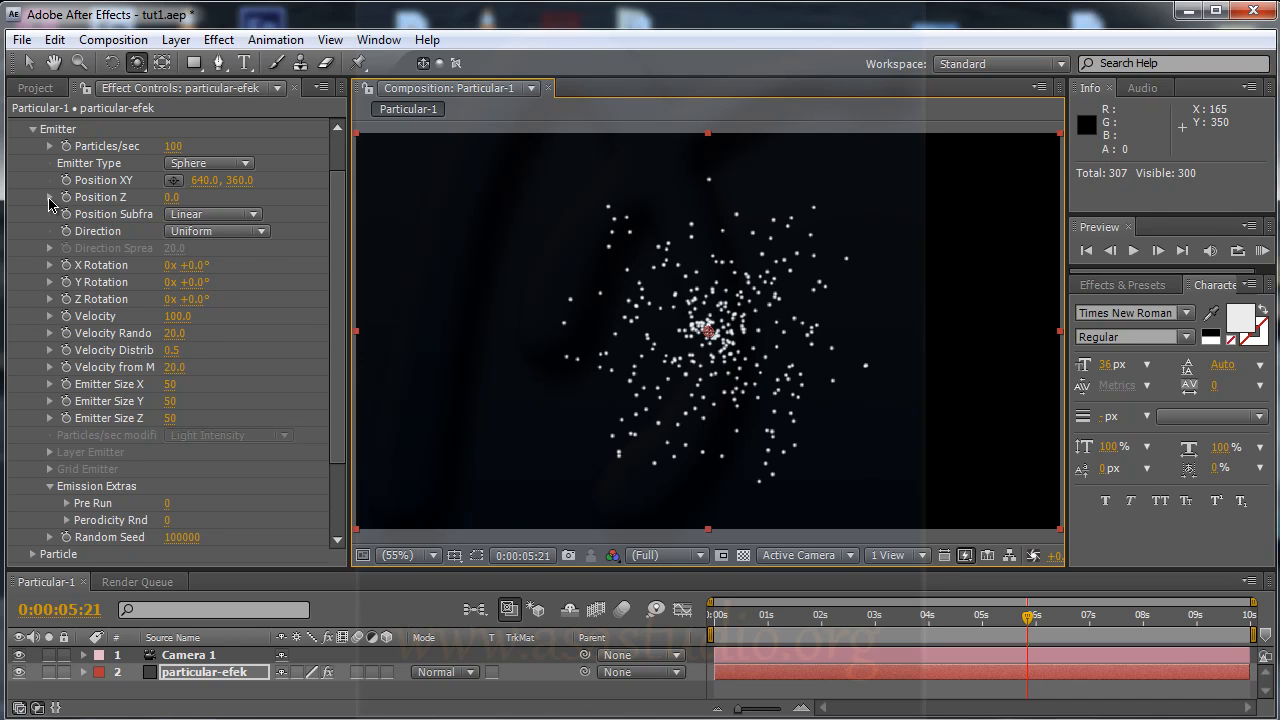
# Try shifting the emitter's Position Z to about 609 and reset it to 0
pyautogui.click(49, 197)
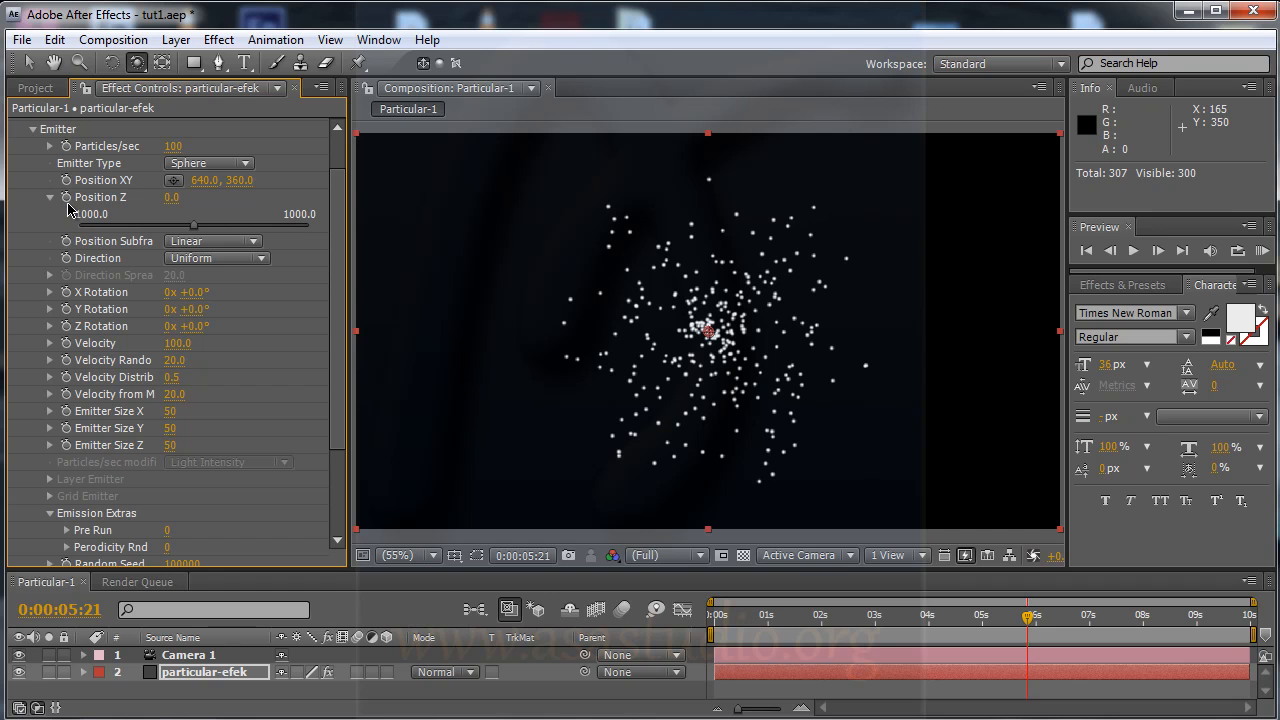
pyautogui.moveTo(195, 235); pyautogui.dragTo(263, 228)
pyautogui.click(186, 198)
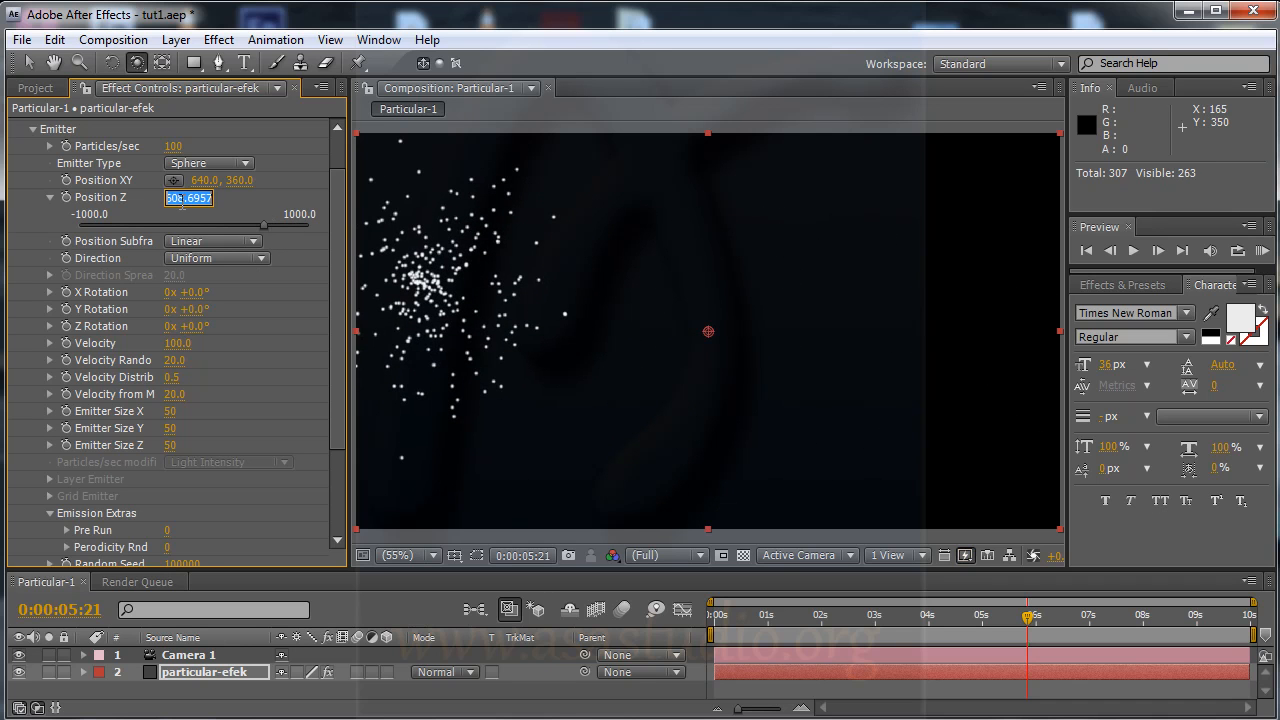
pyautogui.write('0')
pyautogui.press('Return')
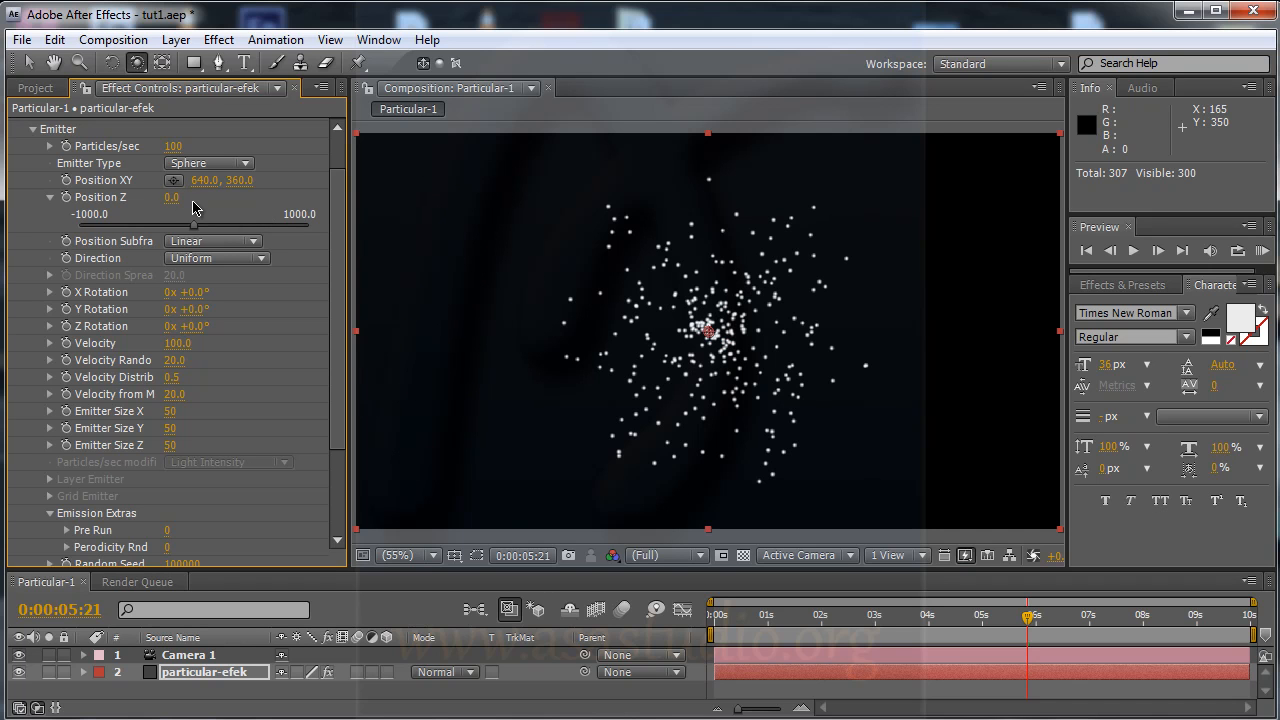
# Widen the effect settings area and inspect the Position Subframe options, keeping Linear
pyautogui.click(51, 198)
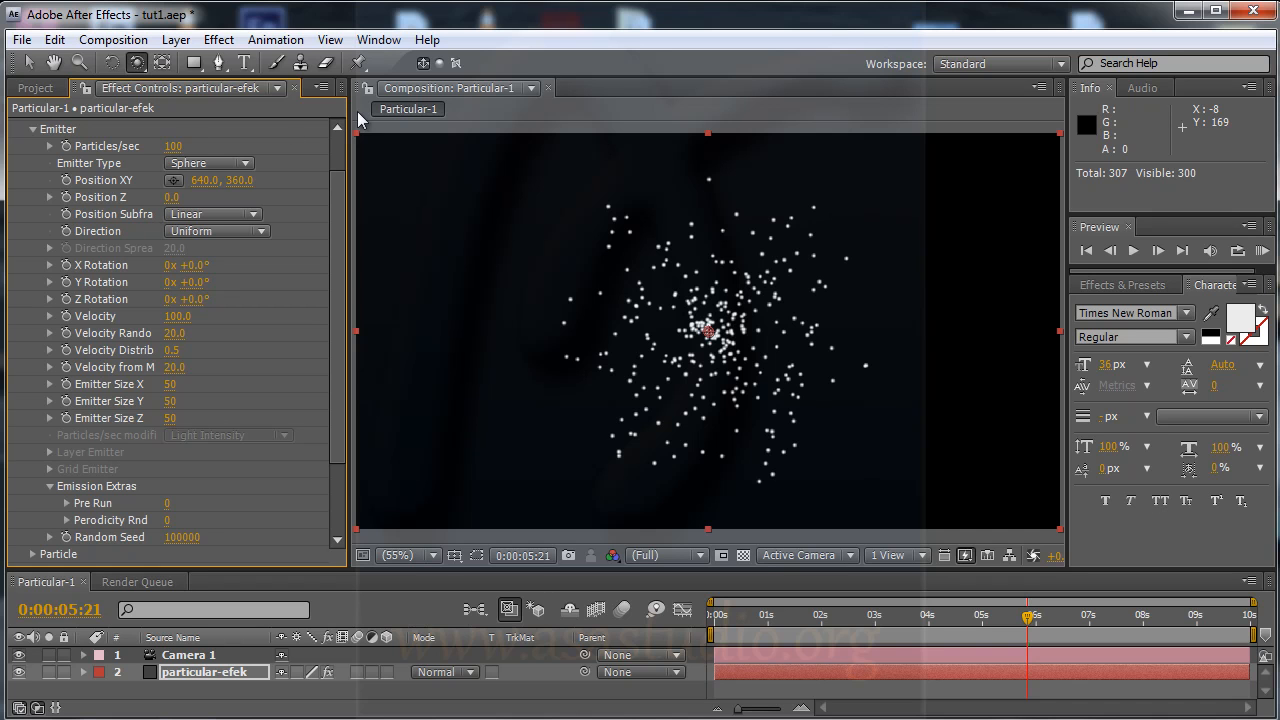
pyautogui.moveTo(351, 111); pyautogui.dragTo(451, 112)
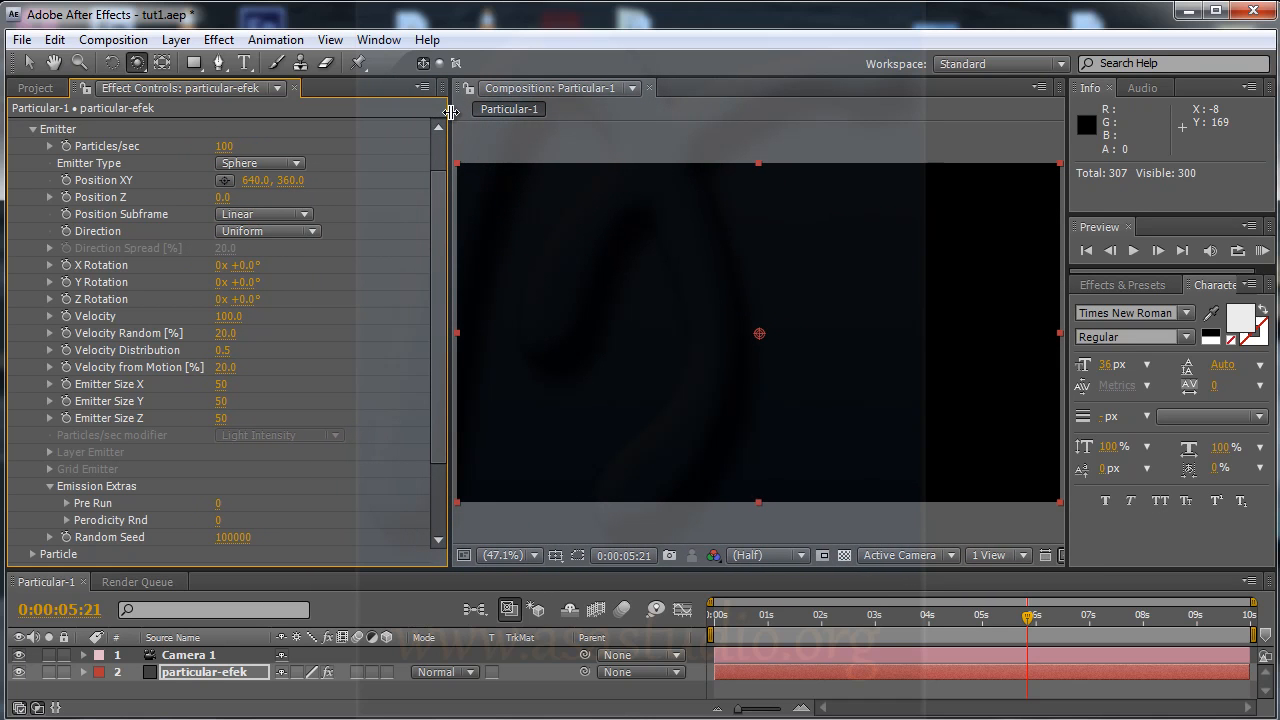
pyautogui.click(281, 218)
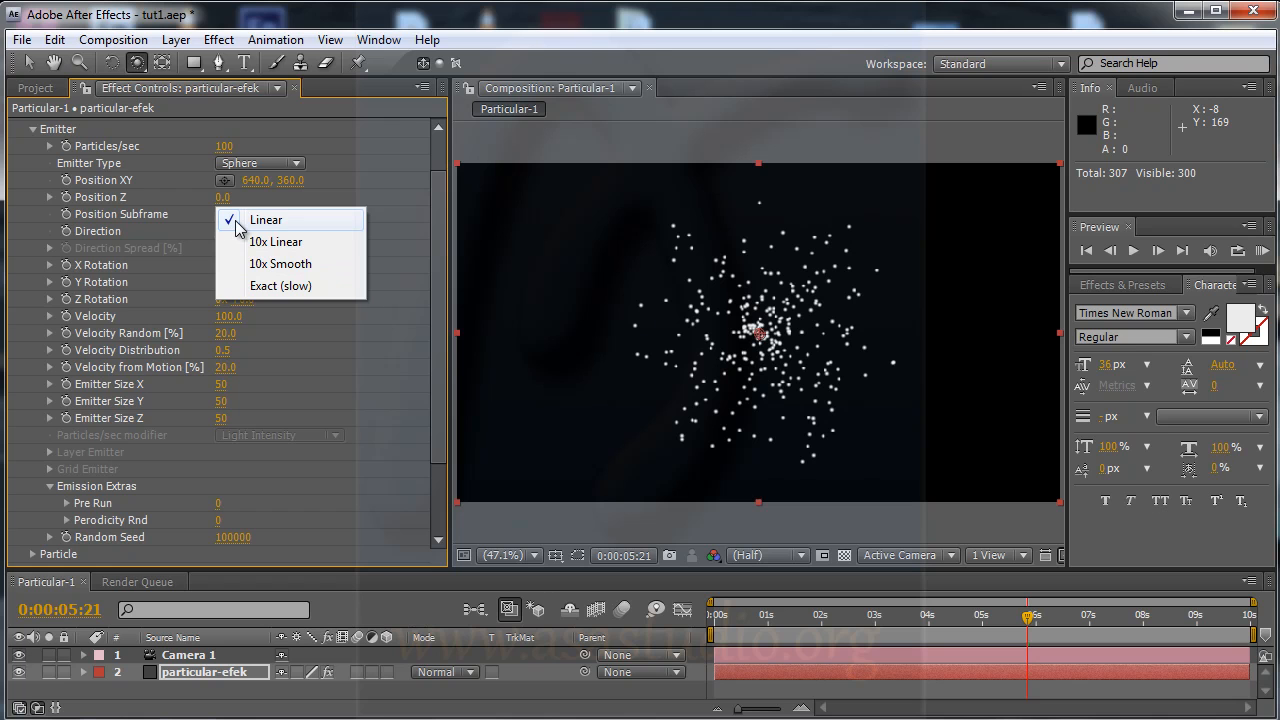
pyautogui.click(435, 235)
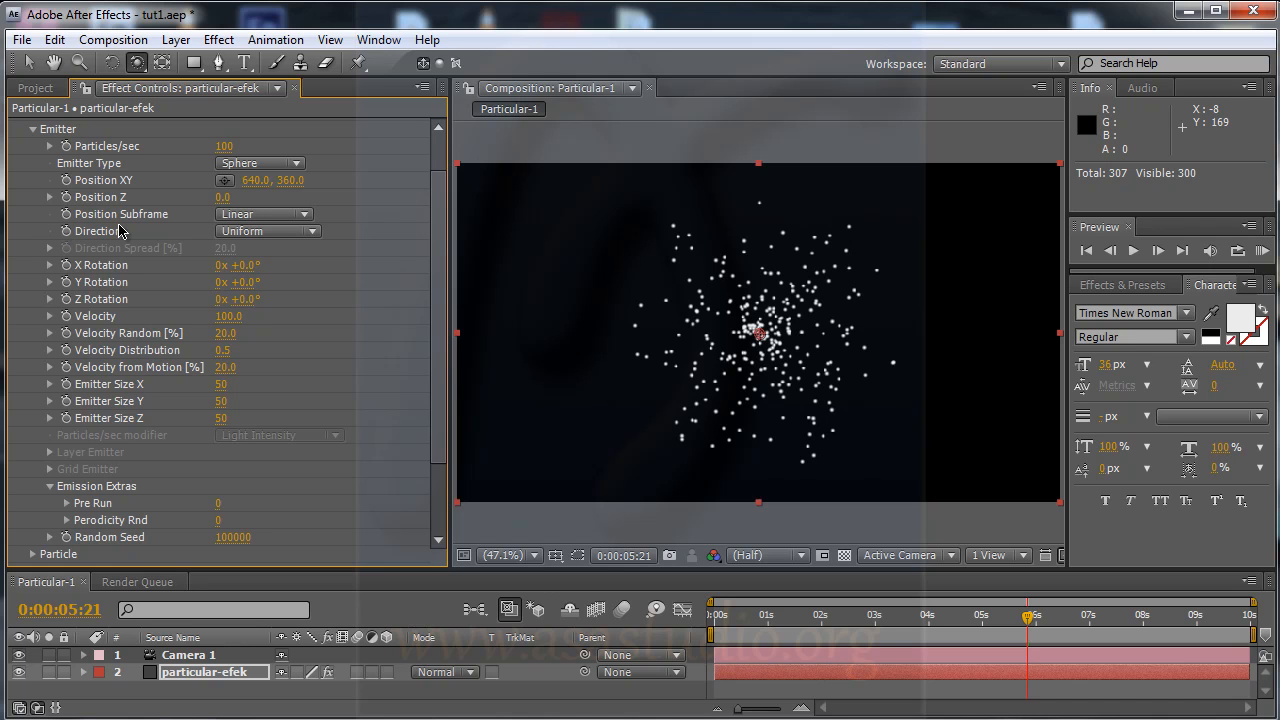
# Set the emitter's Direction to Directional, orbit the camera to the opposite side of the stream, and move the current time to 0:00:04:12
pyautogui.click(267, 238)
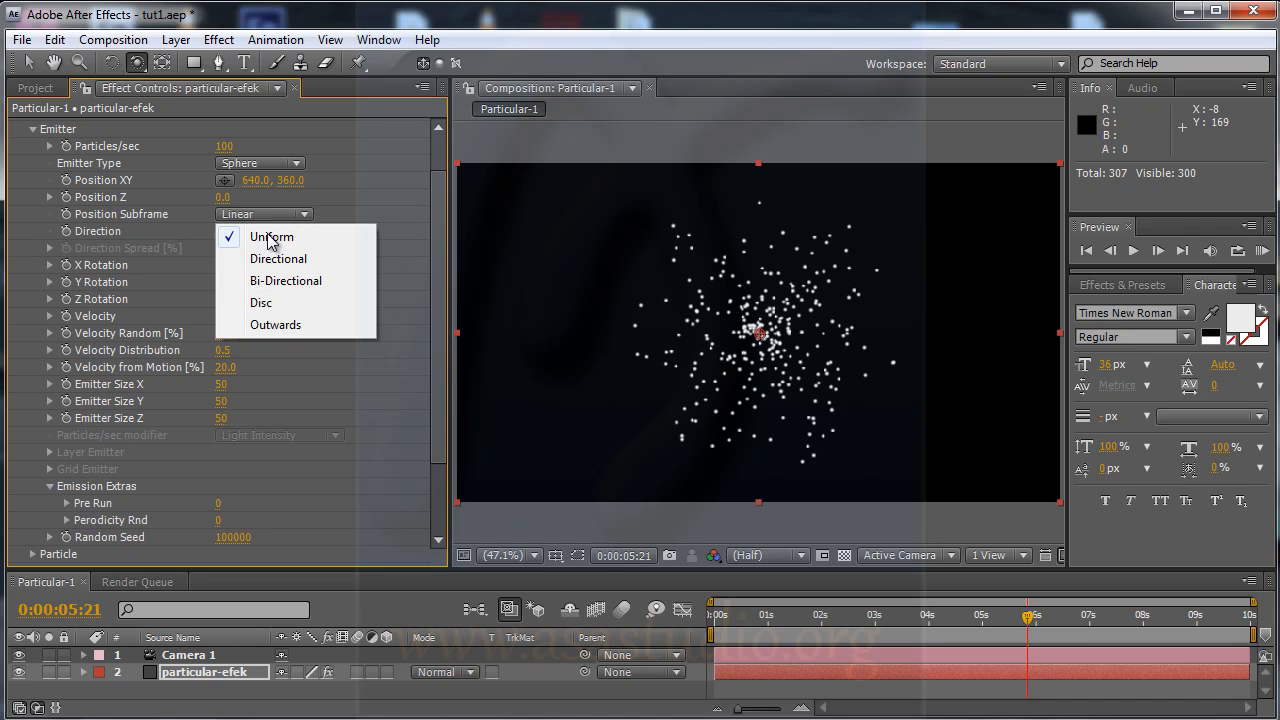
pyautogui.click(270, 260)
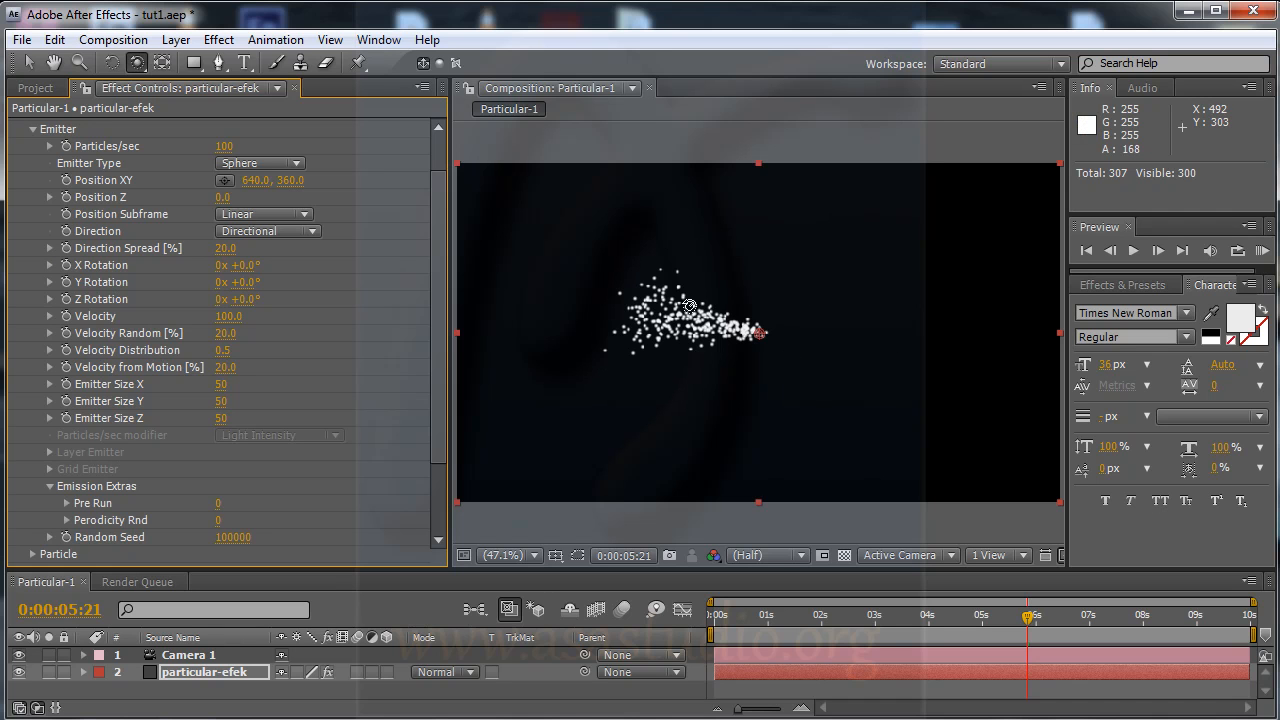
pyautogui.moveTo(681, 313); pyautogui.dragTo(1011, 271)
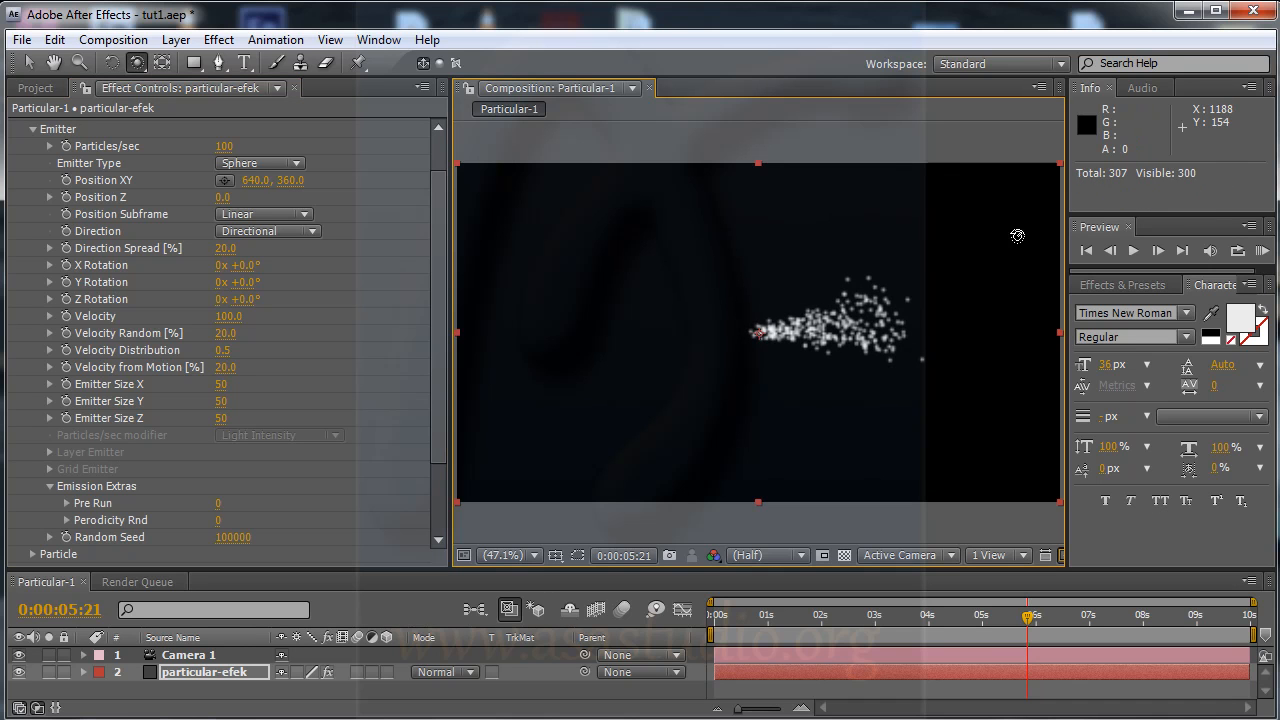
pyautogui.moveTo(1027, 620); pyautogui.dragTo(955, 636)
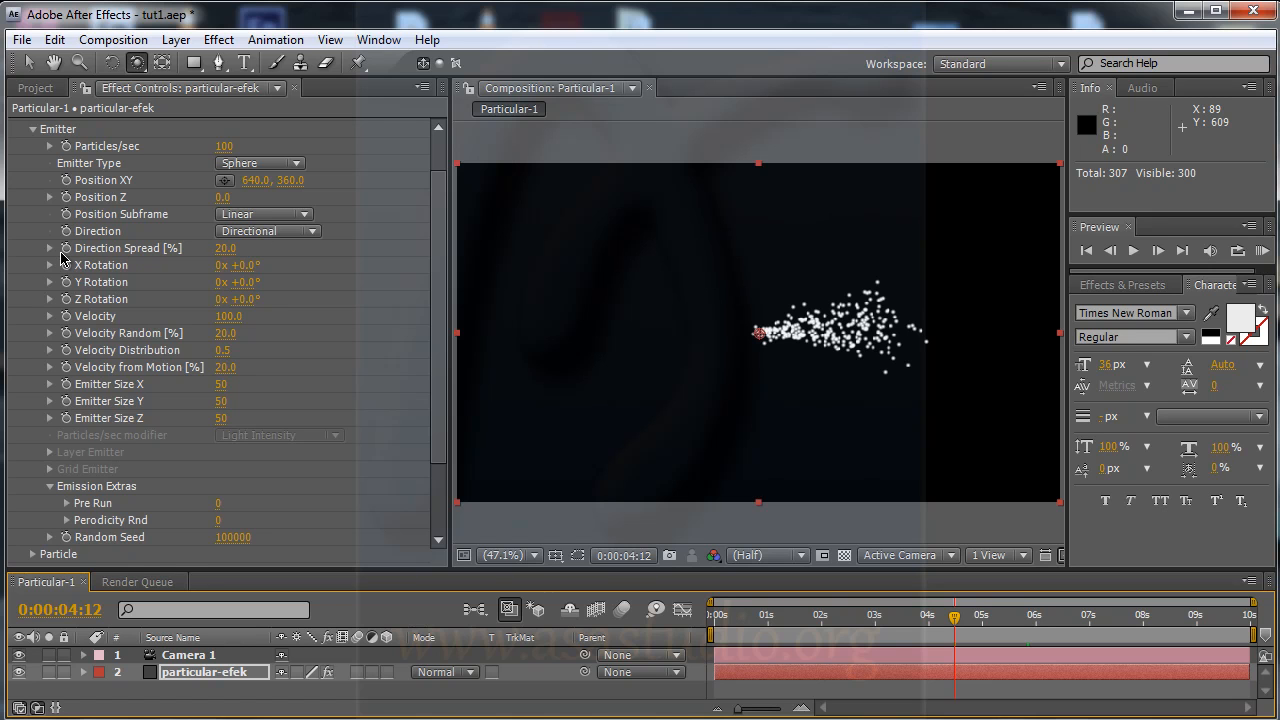
# Set the emitter's Direction Spread to 20.5%
pyautogui.click(51, 249)
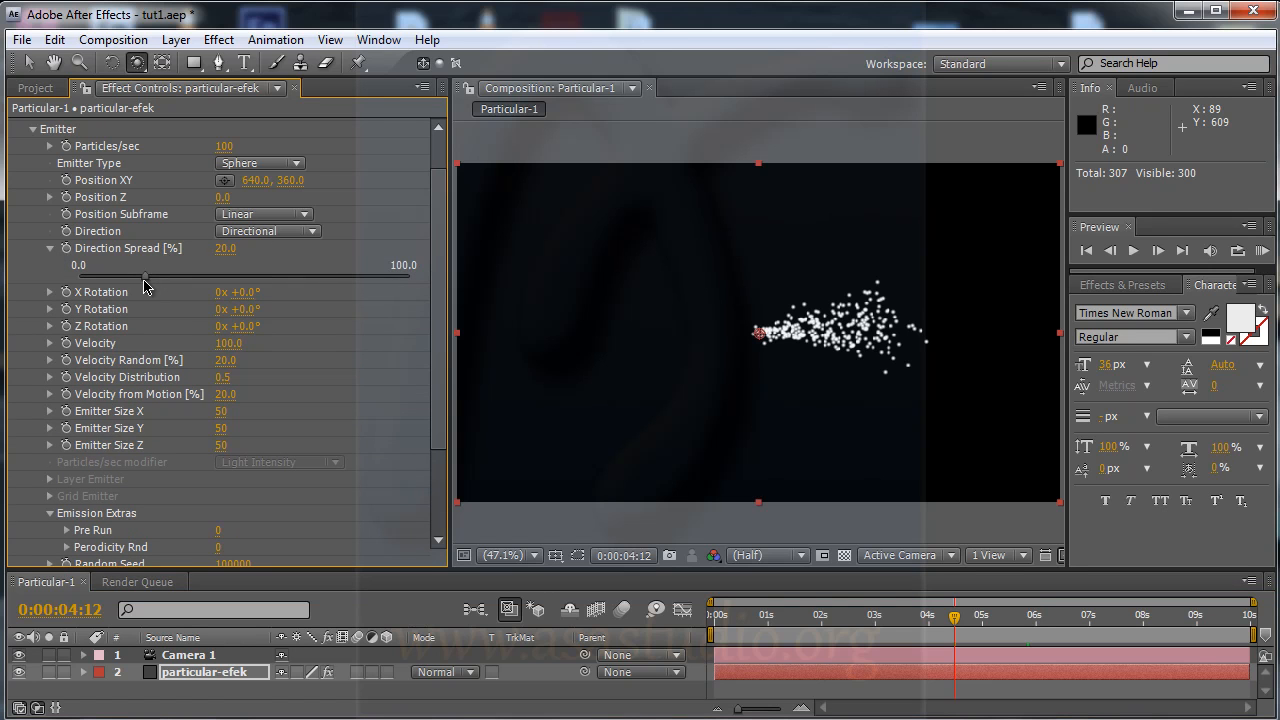
pyautogui.moveTo(145, 287)
pyautogui.mouseDown()
pyautogui.moveTo(318, 287)
pyautogui.moveTo(134, 281)
pyautogui.moveTo(423, 281)
pyautogui.moveTo(62, 304)
pyautogui.moveTo(165, 300)
pyautogui.moveTo(147, 300)
pyautogui.mouseUp()
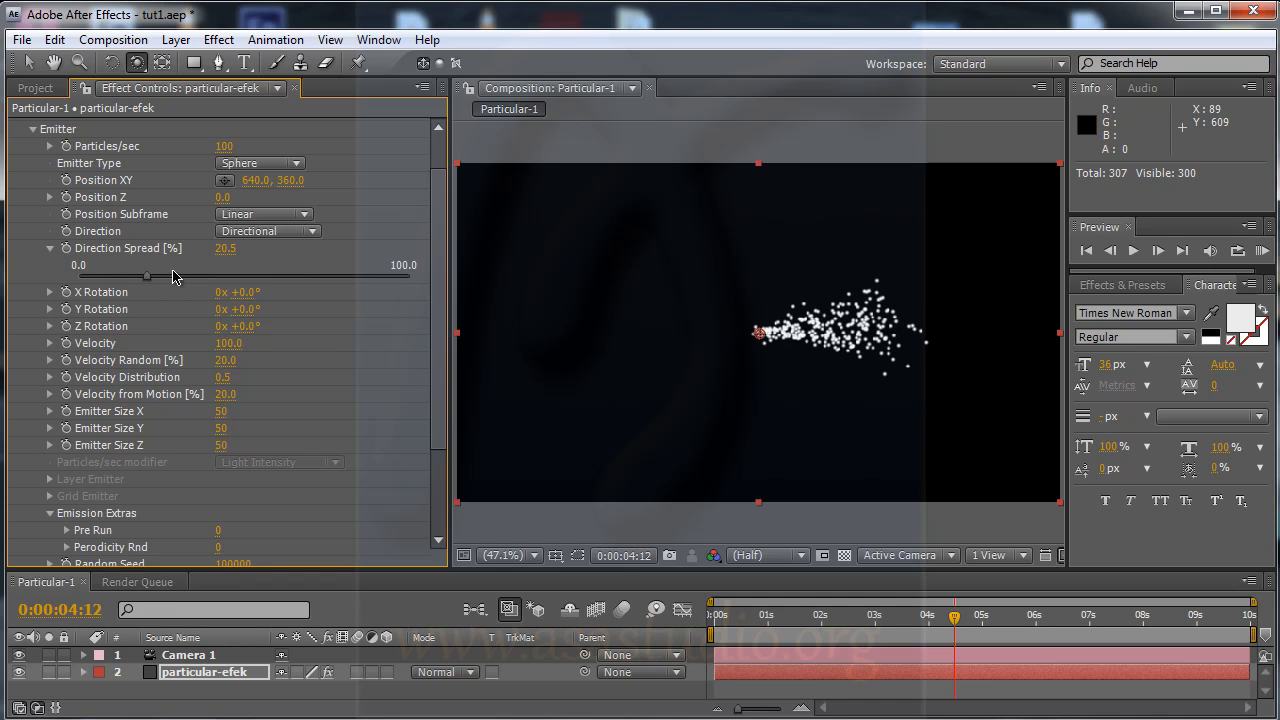
pyautogui.click(51, 249)
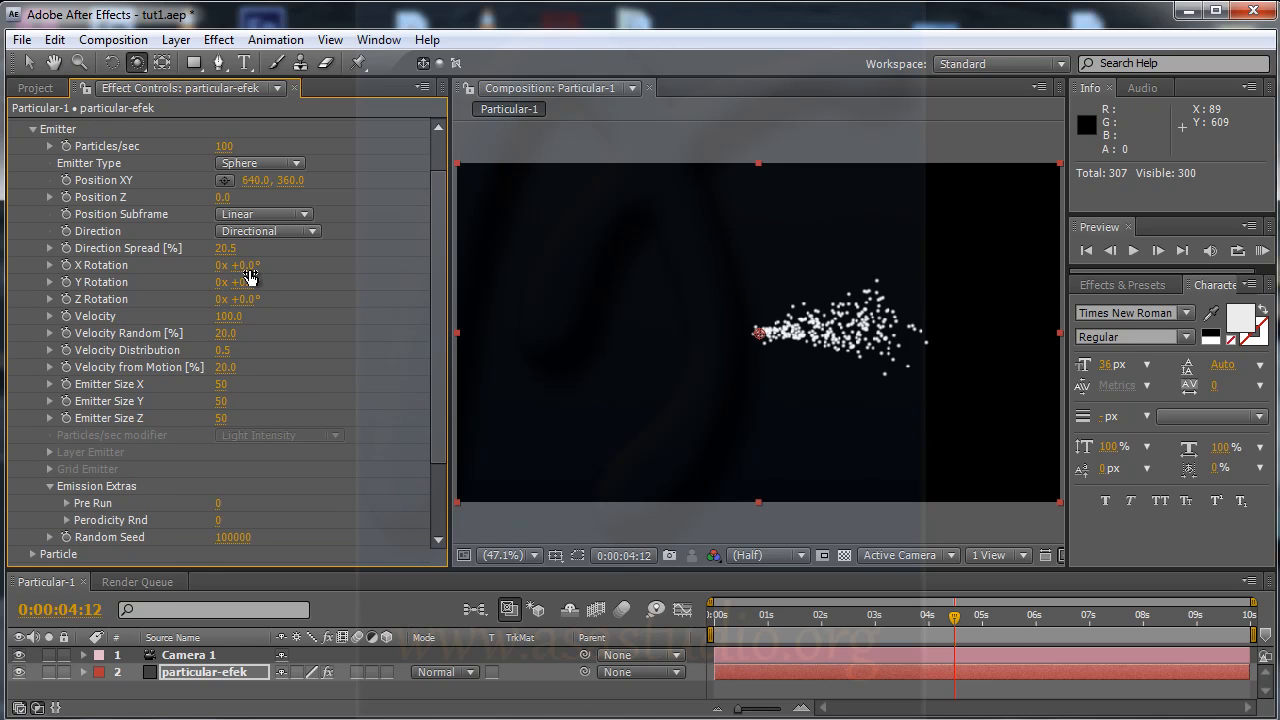
# Try rotating the emitter to X 19° and Z 112°, and undo the rotations
pyautogui.moveTo(248, 266); pyautogui.dragTo(287, 292)
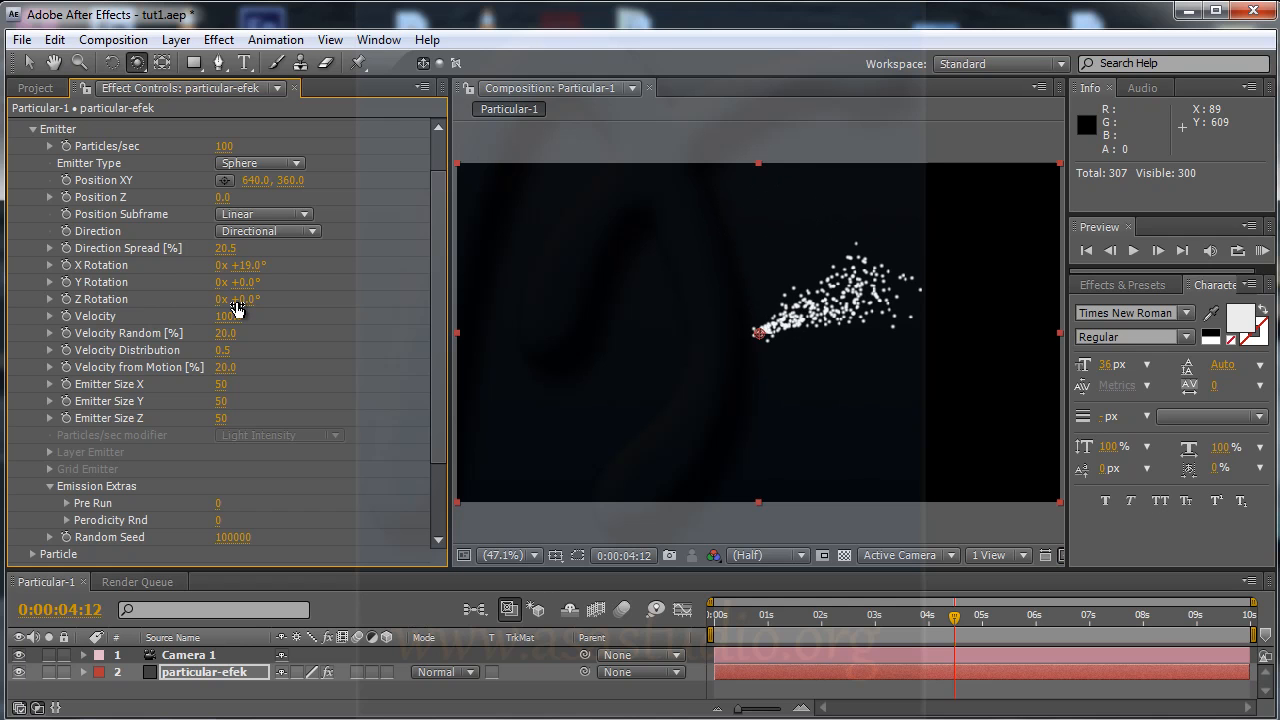
pyautogui.moveTo(237, 310); pyautogui.dragTo(363, 298)
pyautogui.hotkey('ctrl', 'z')
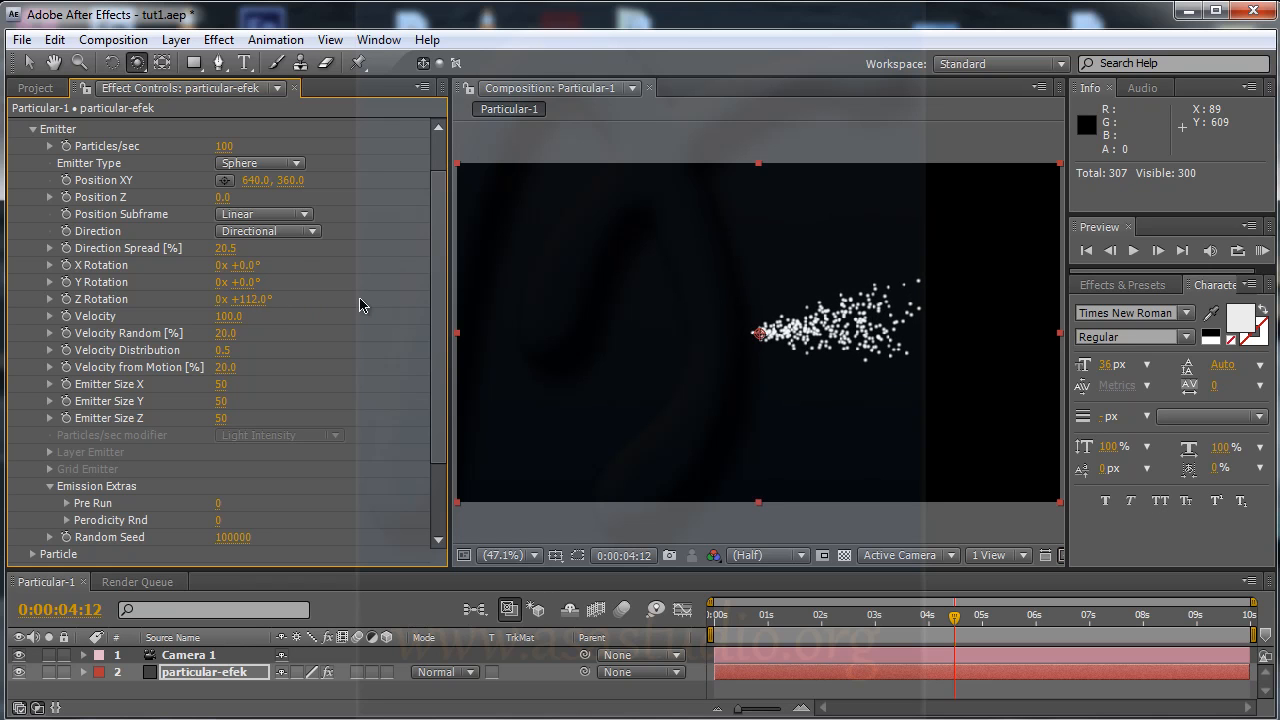
pyautogui.hotkey('ctrl', 'z')
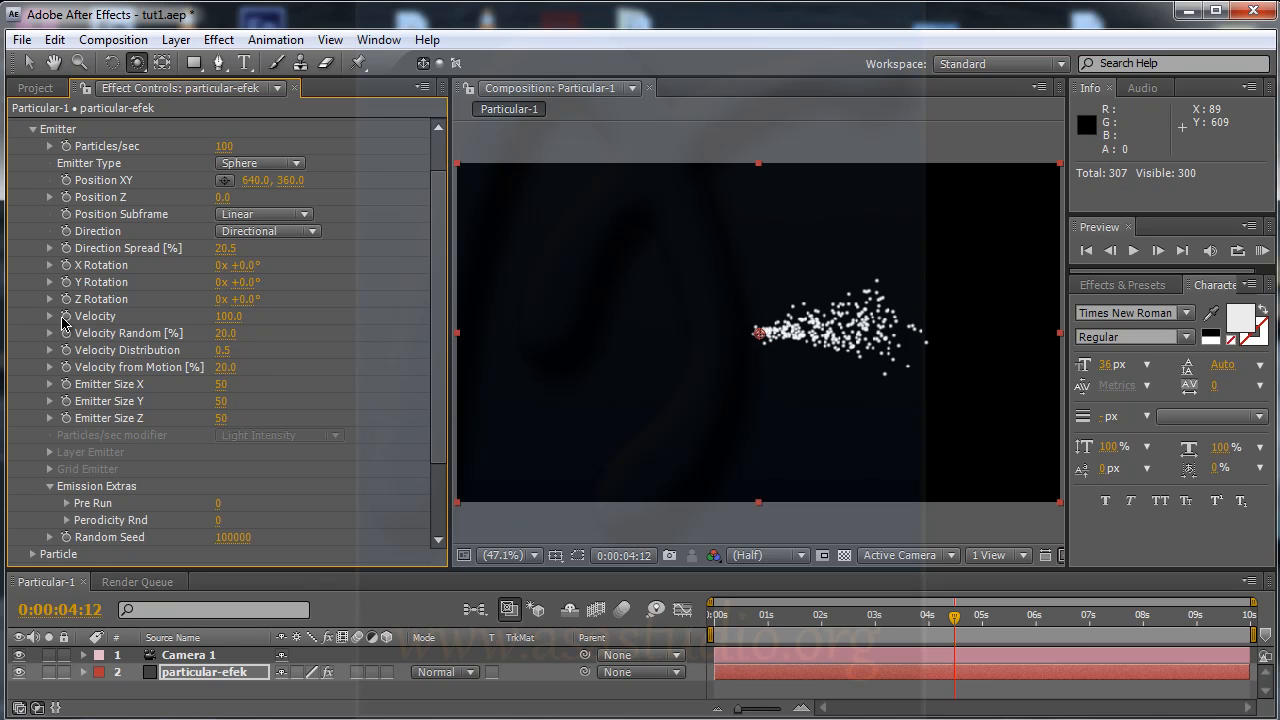
# Set Velocity to 90, Velocity Random to 34%, Velocity Distribution to 1.6 and Velocity from Motion to 304%
pyautogui.moveTo(228, 318)
pyautogui.mouseDown()
pyautogui.moveTo(318, 320)
pyautogui.moveTo(212, 319)
pyautogui.moveTo(240, 319)
pyautogui.moveTo(223, 325)
pyautogui.mouseUp()
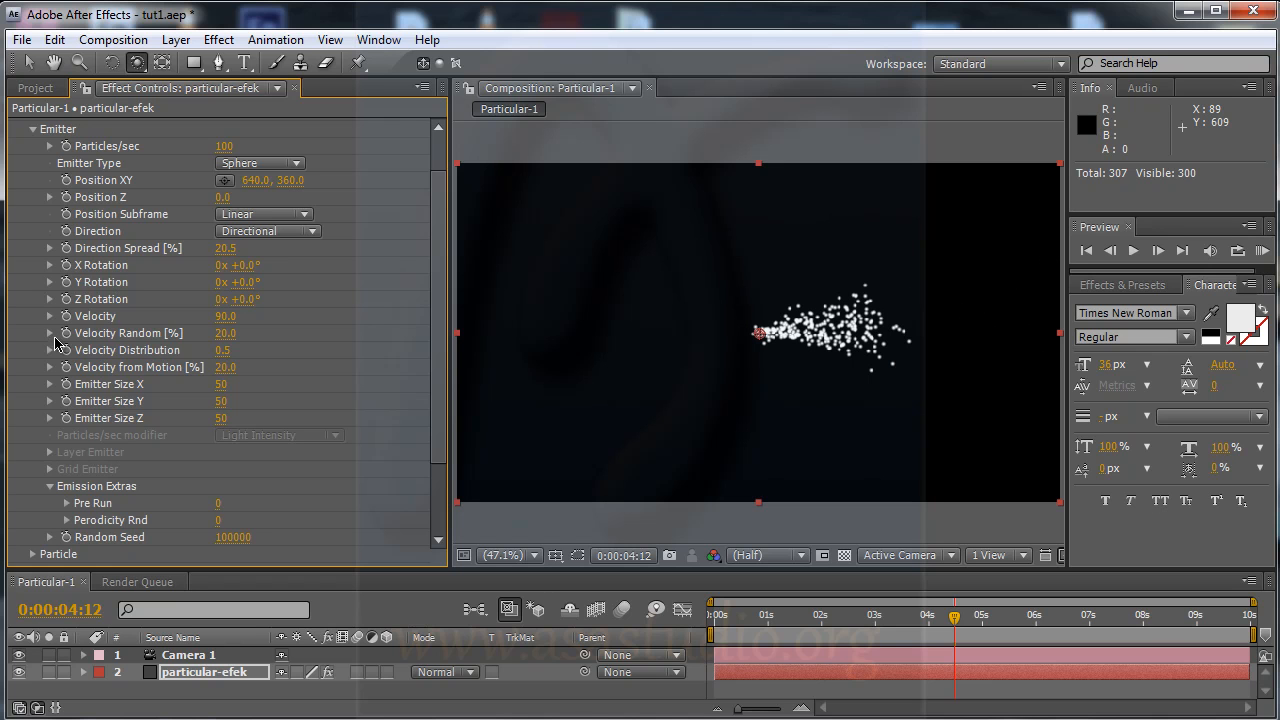
pyautogui.moveTo(224, 338)
pyautogui.mouseDown()
pyautogui.moveTo(328, 327)
pyautogui.moveTo(205, 324)
pyautogui.moveTo(233, 324)
pyautogui.mouseUp()
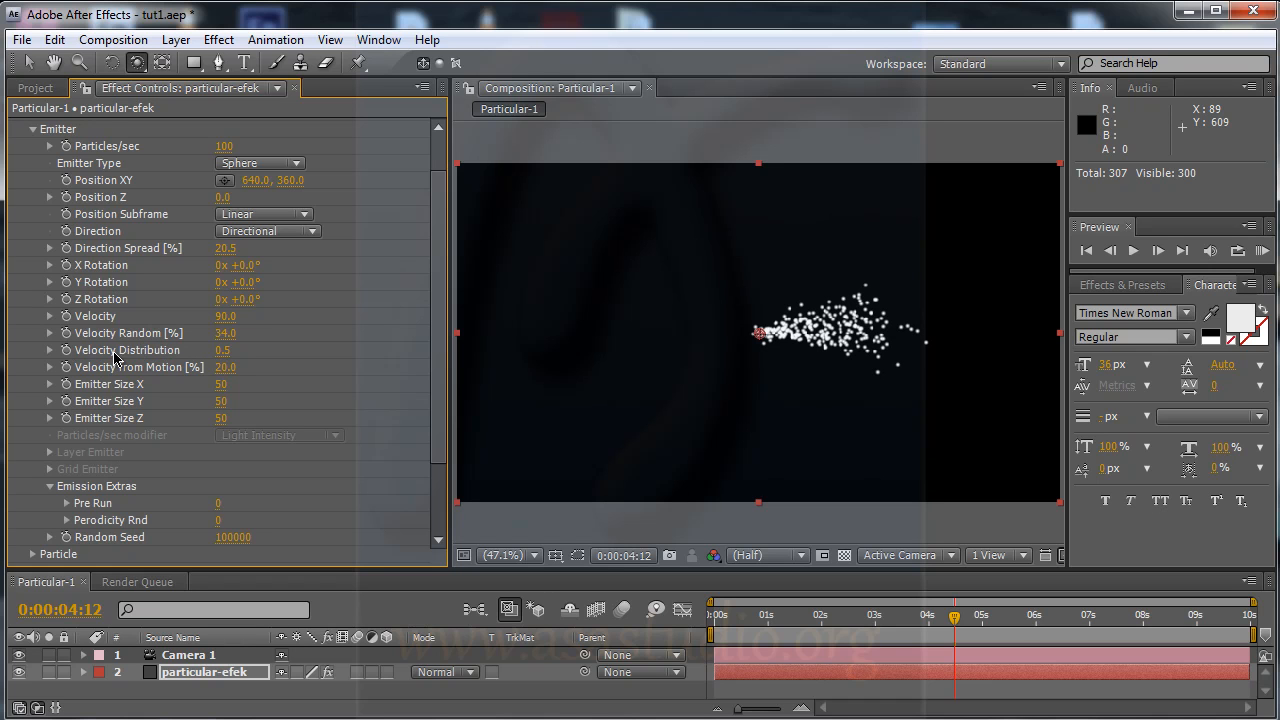
pyautogui.moveTo(222, 352)
pyautogui.mouseDown()
pyautogui.moveTo(477, 337)
pyautogui.moveTo(160, 333)
pyautogui.moveTo(197, 333)
pyautogui.mouseUp()
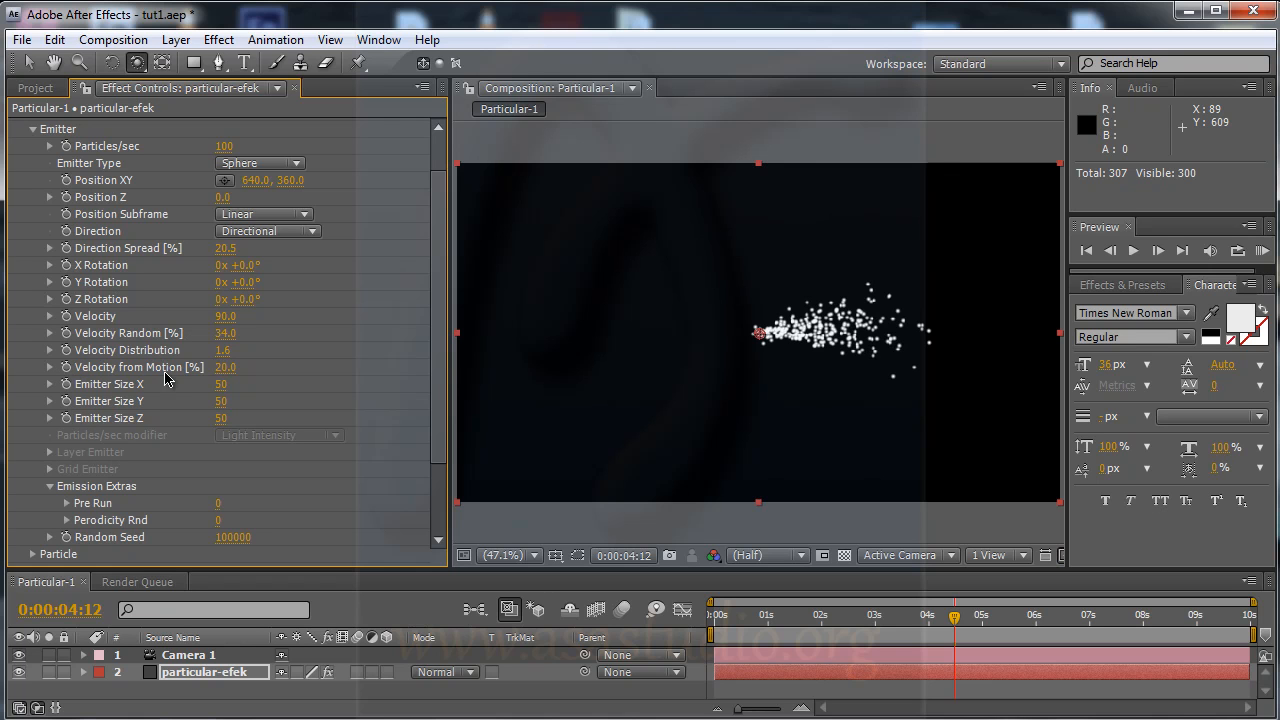
pyautogui.moveTo(225, 374); pyautogui.dragTo(393, 365)
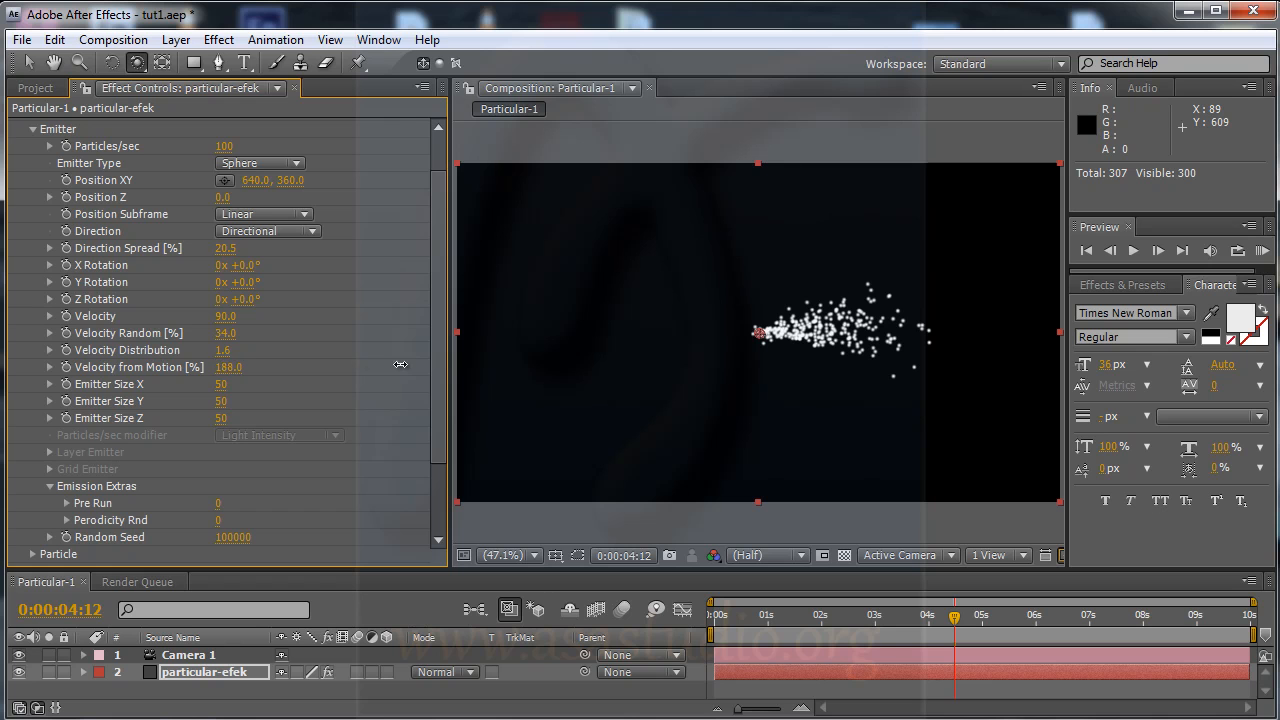
# Preview the particle motion by playing the composition from 0:00:03:15 to 0:00:04:16
pyautogui.click(908, 630)
pyautogui.press('space')
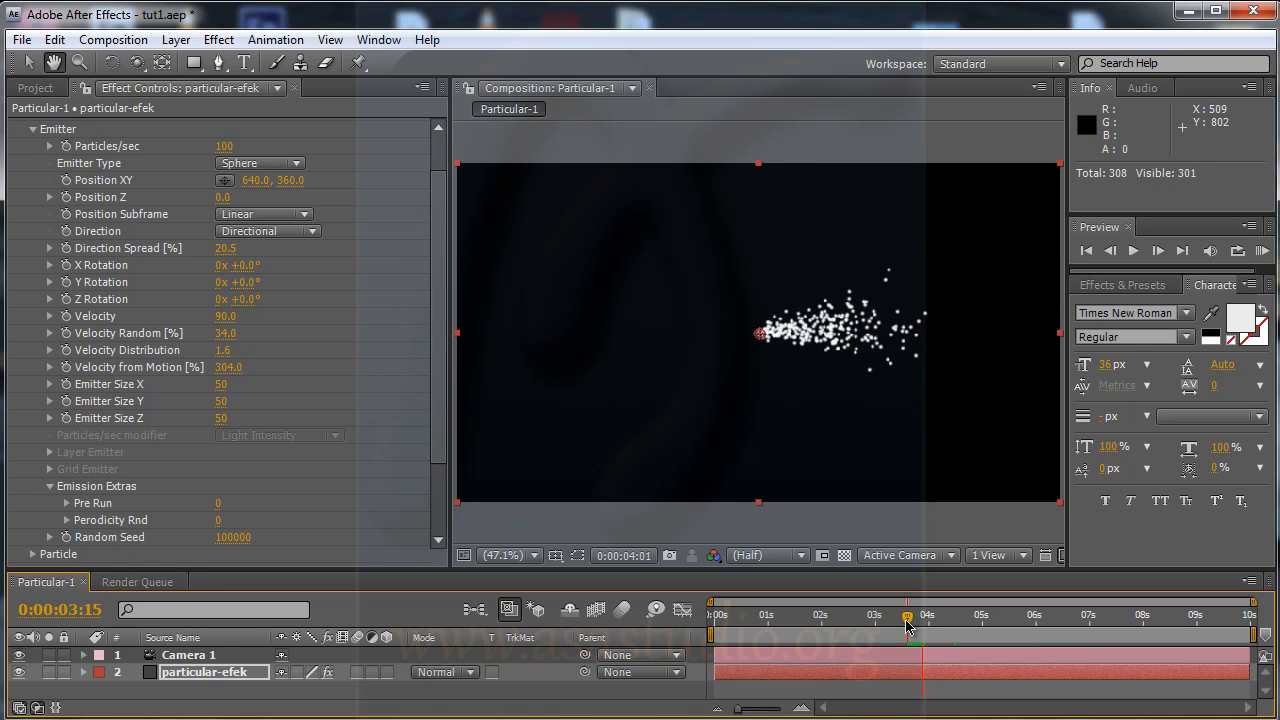
pyautogui.press('space')
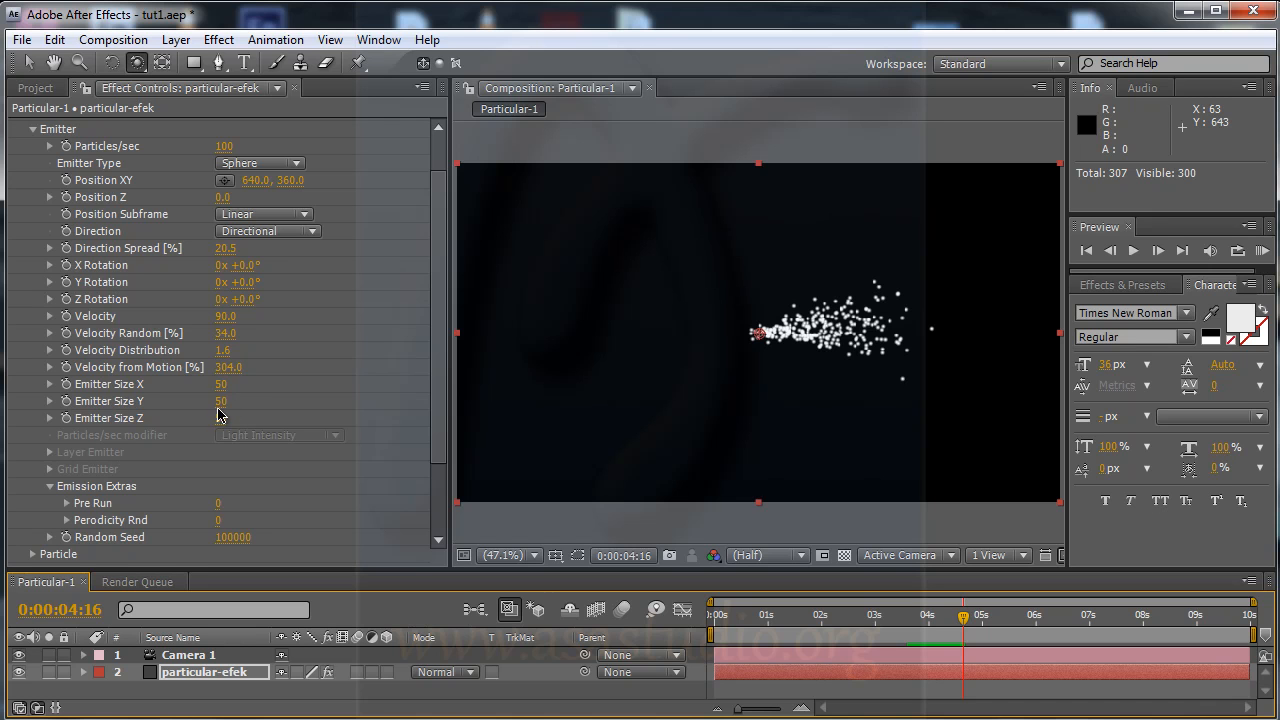
# Enlarge the emitter to Size X 492, Size Y 878 and Size Z 854, orbiting the camera to view the particle spread
pyautogui.moveTo(221, 384); pyautogui.dragTo(546, 386)
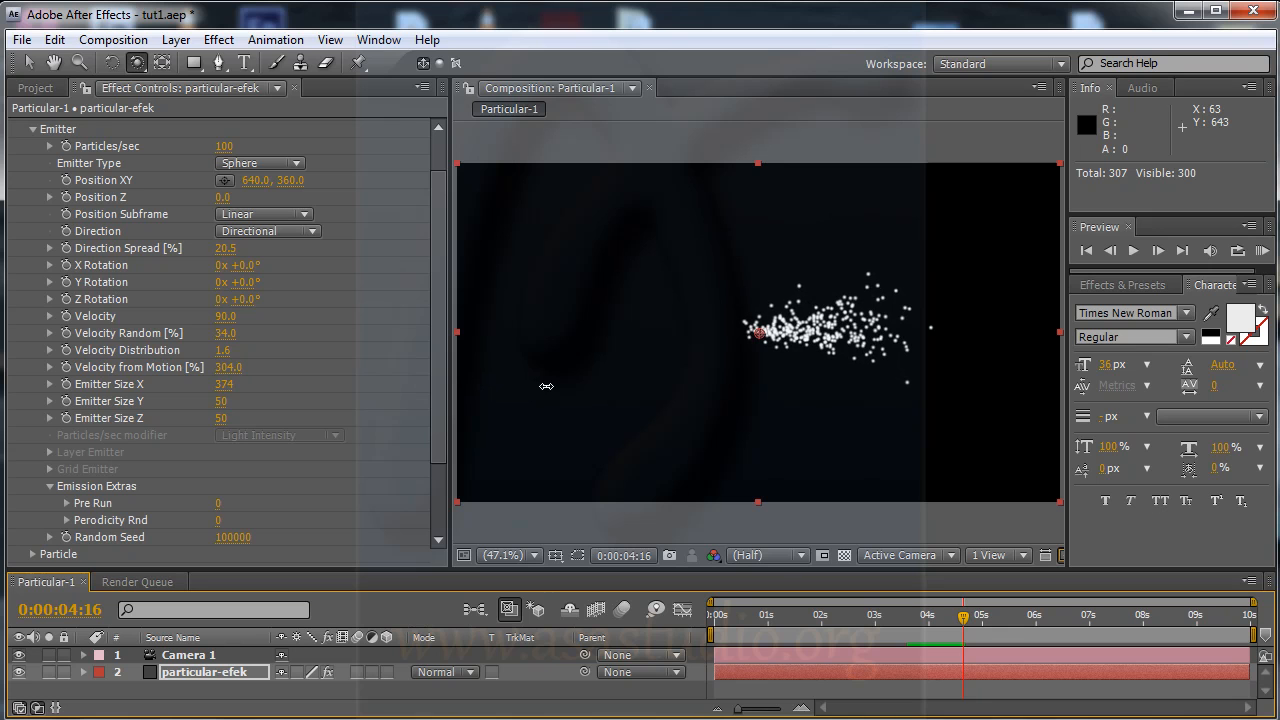
pyautogui.moveTo(810, 312); pyautogui.dragTo(671, 451)
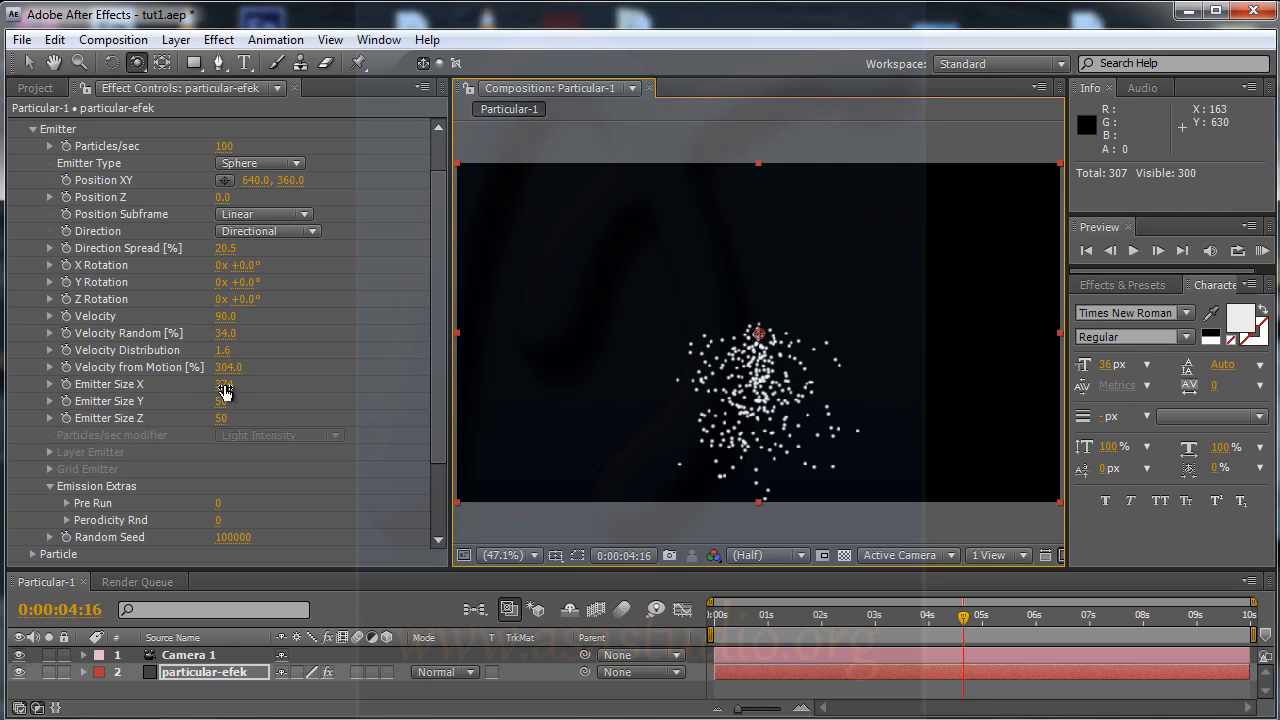
pyautogui.moveTo(221, 395); pyautogui.dragTo(174, 398)
pyautogui.moveTo(307, 403); pyautogui.dragTo(768, 403)
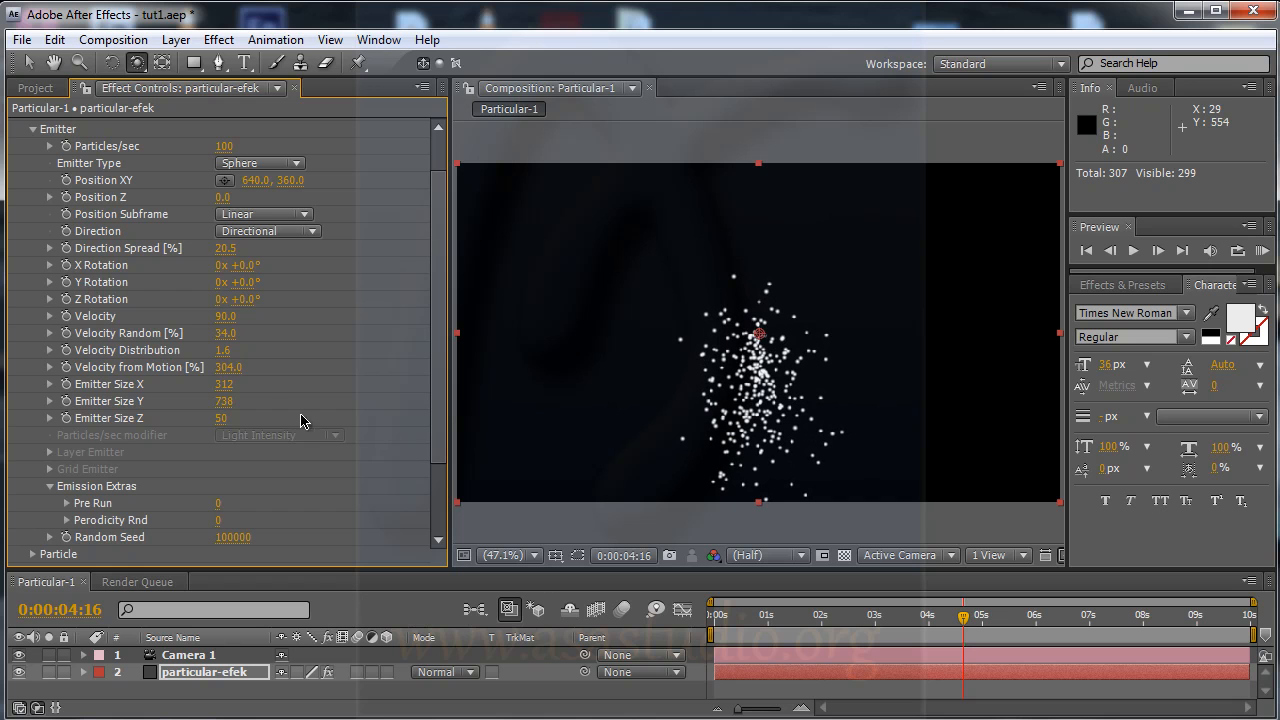
pyautogui.moveTo(228, 420); pyautogui.dragTo(1028, 420)
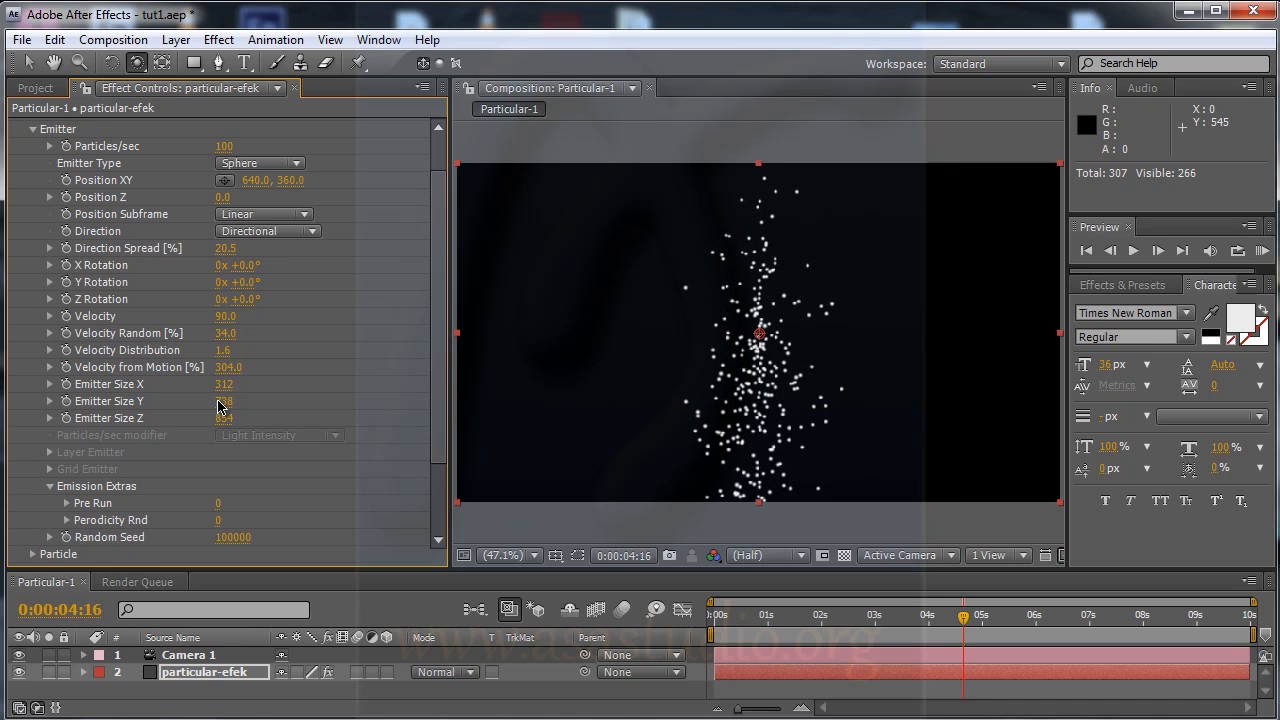
pyautogui.moveTo(222, 401); pyautogui.dragTo(413, 385)
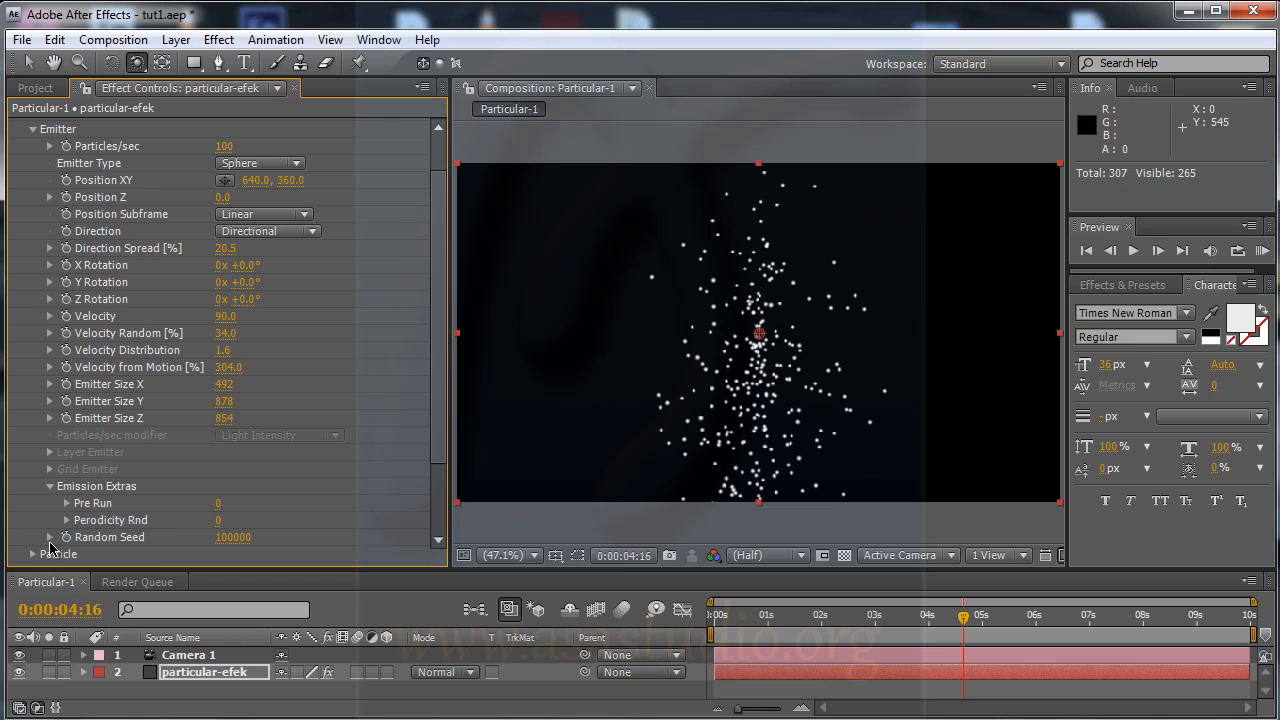
# Inspect the Random Seed range and set the emitter's Direction to Bi-Directional
pyautogui.click(49, 538)
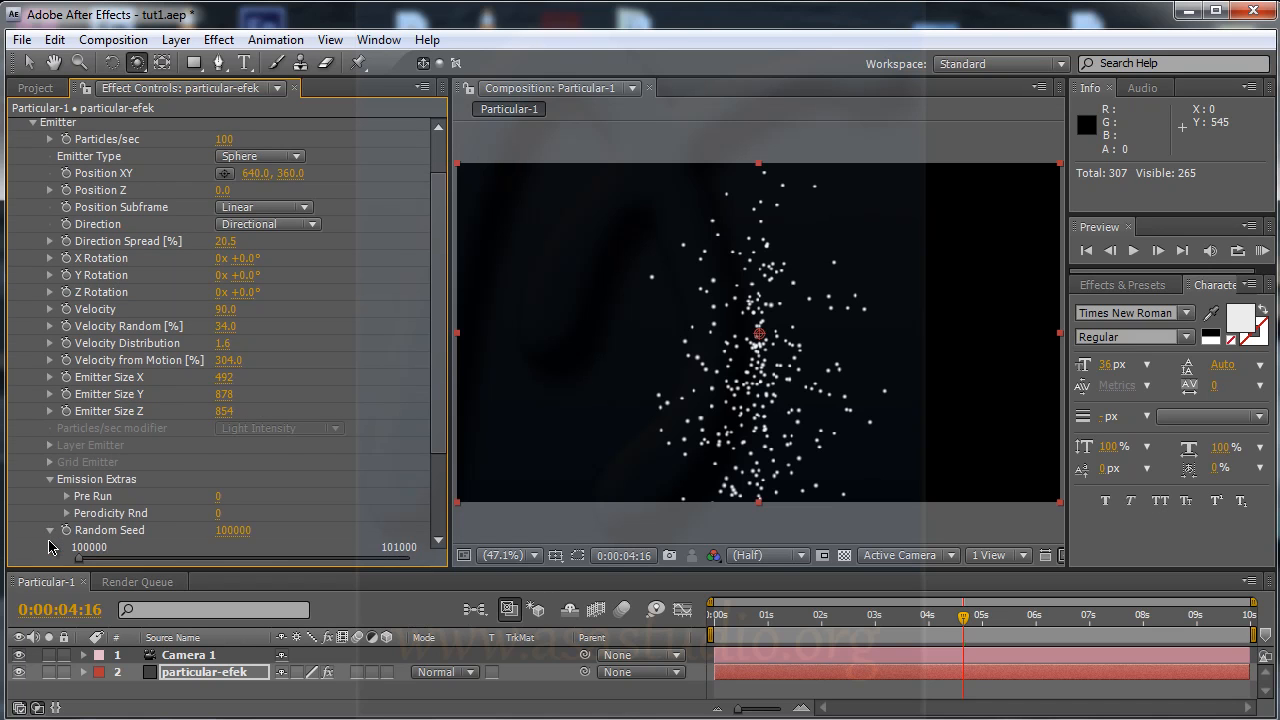
pyautogui.click(49, 531)
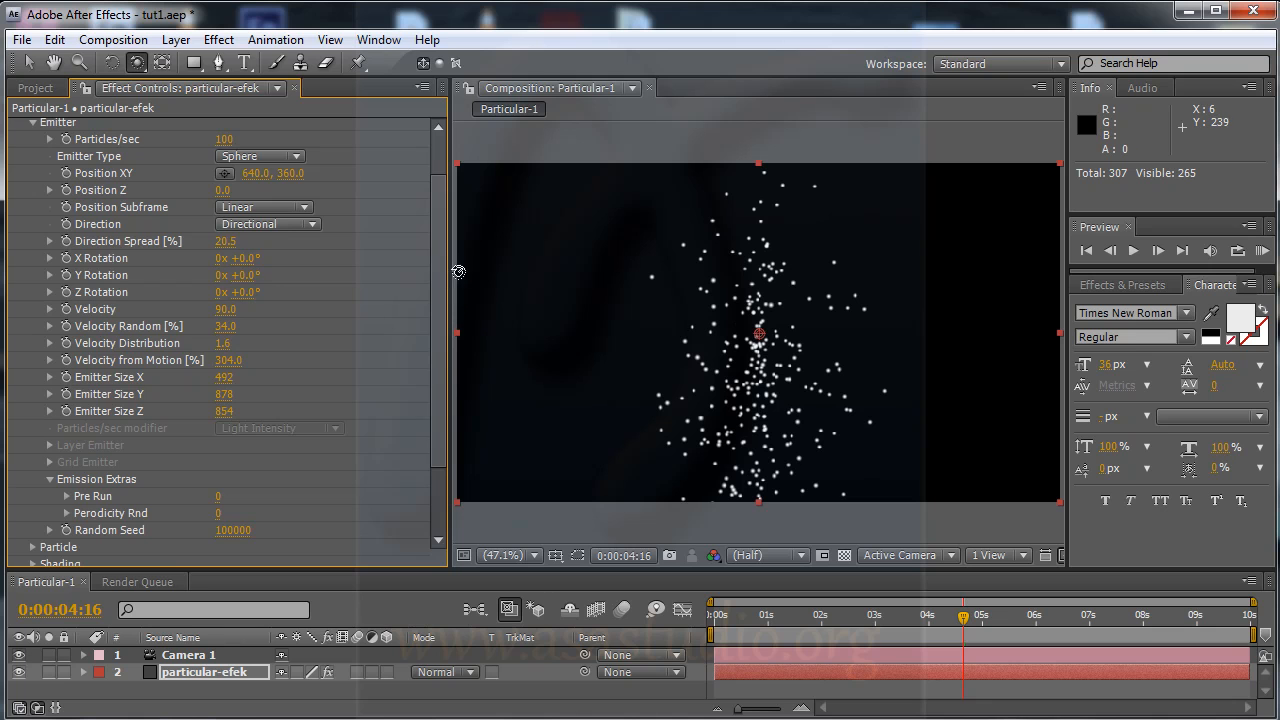
pyautogui.click(258, 226)
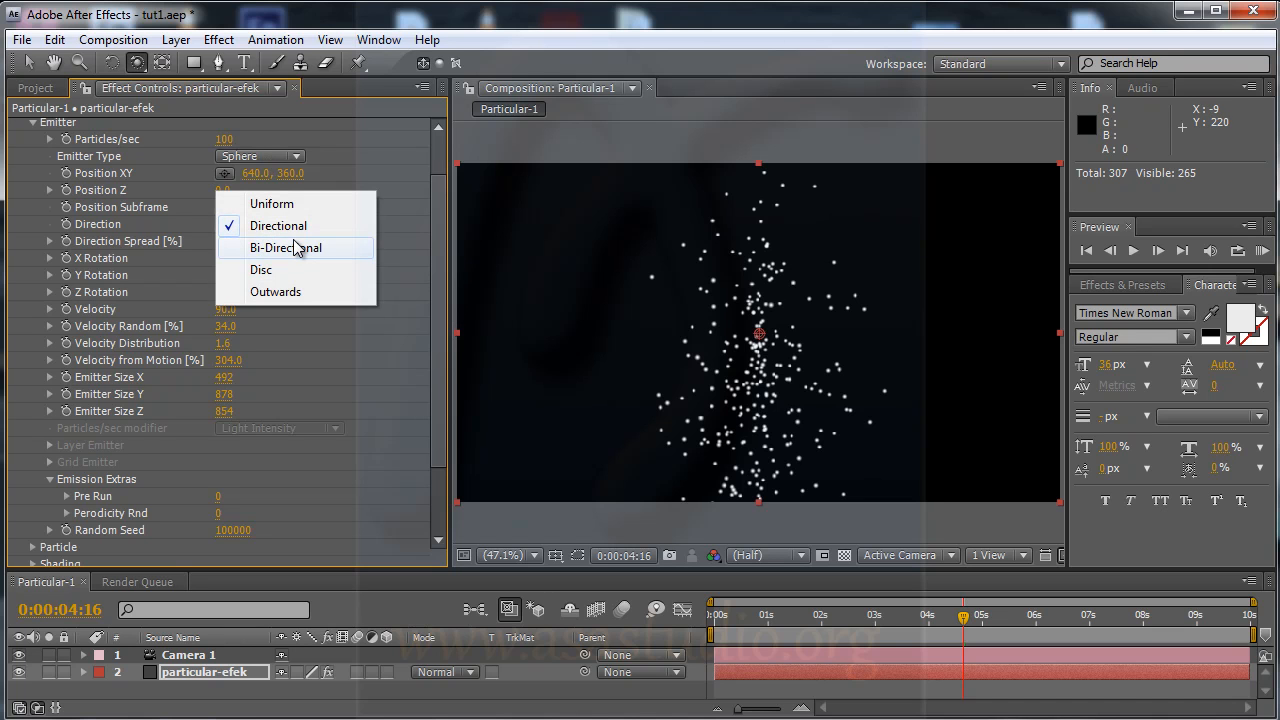
pyautogui.click(294, 246)
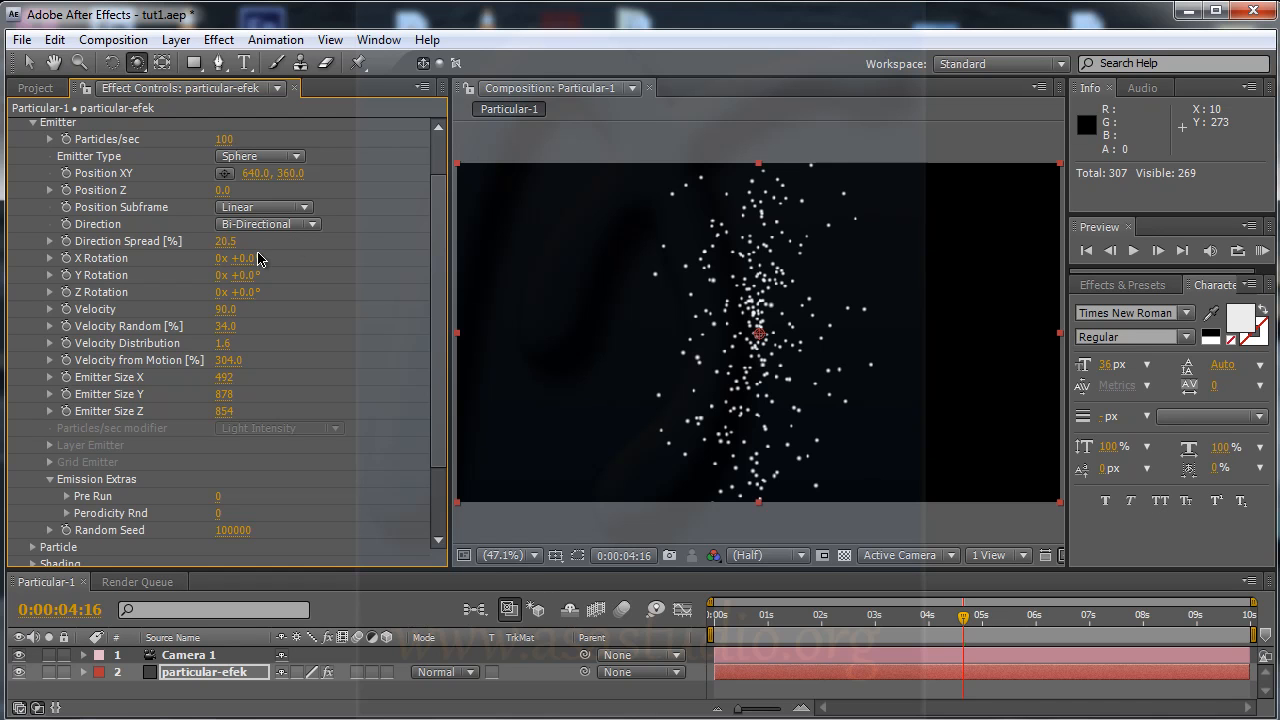
# Reset the Particular effect to its default settings and set the emitter's Direction to Bi-Directional
pyautogui.scroll(2, 434, 241)
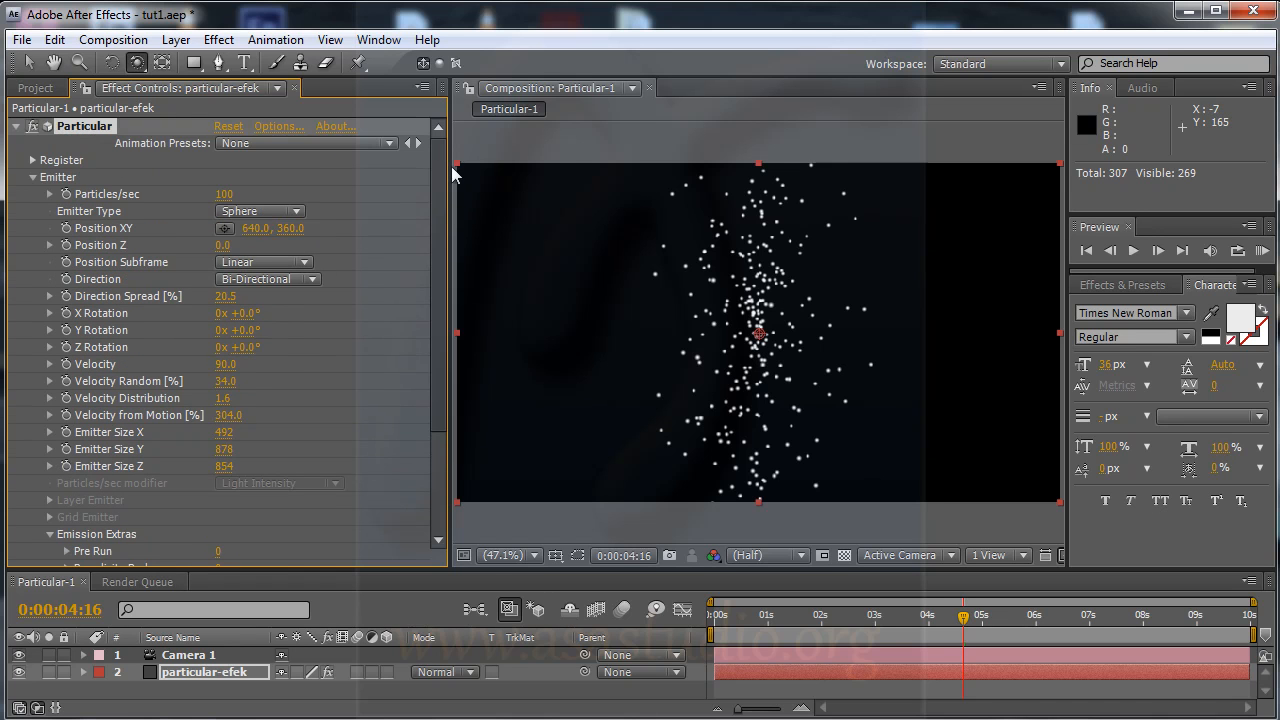
pyautogui.click(228, 129)
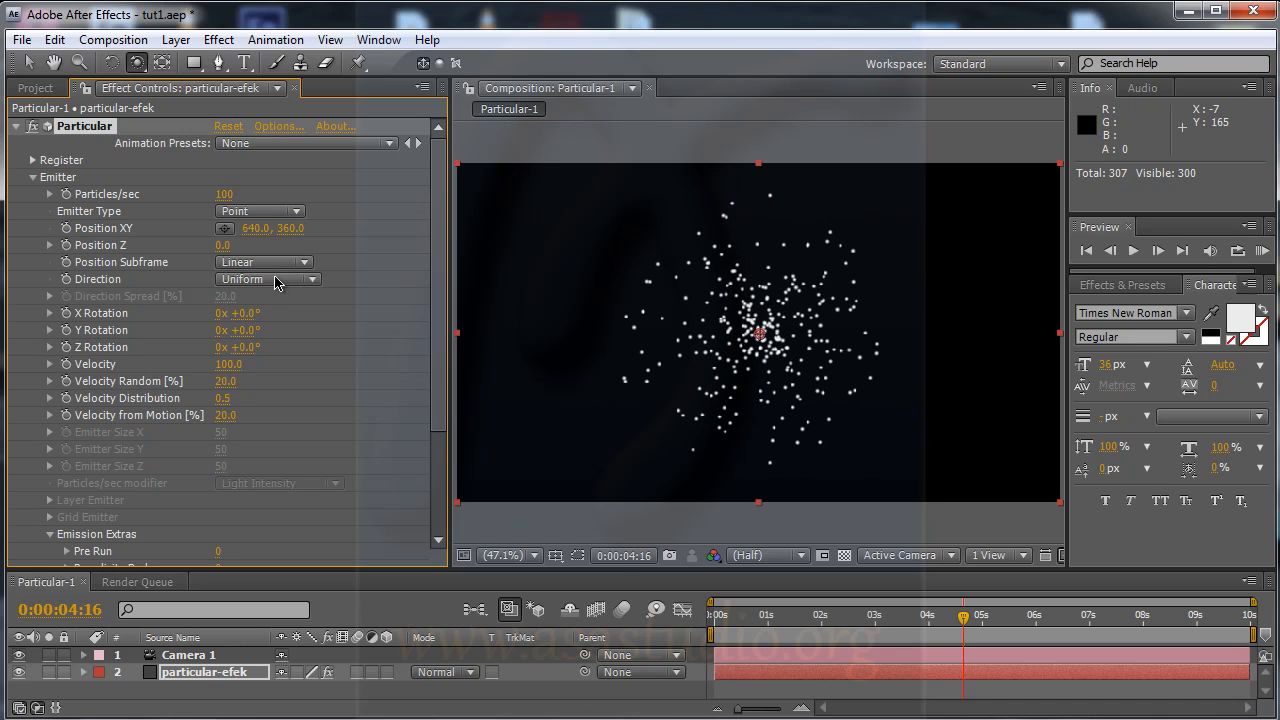
pyautogui.click(277, 271)
pyautogui.click(402, 276)
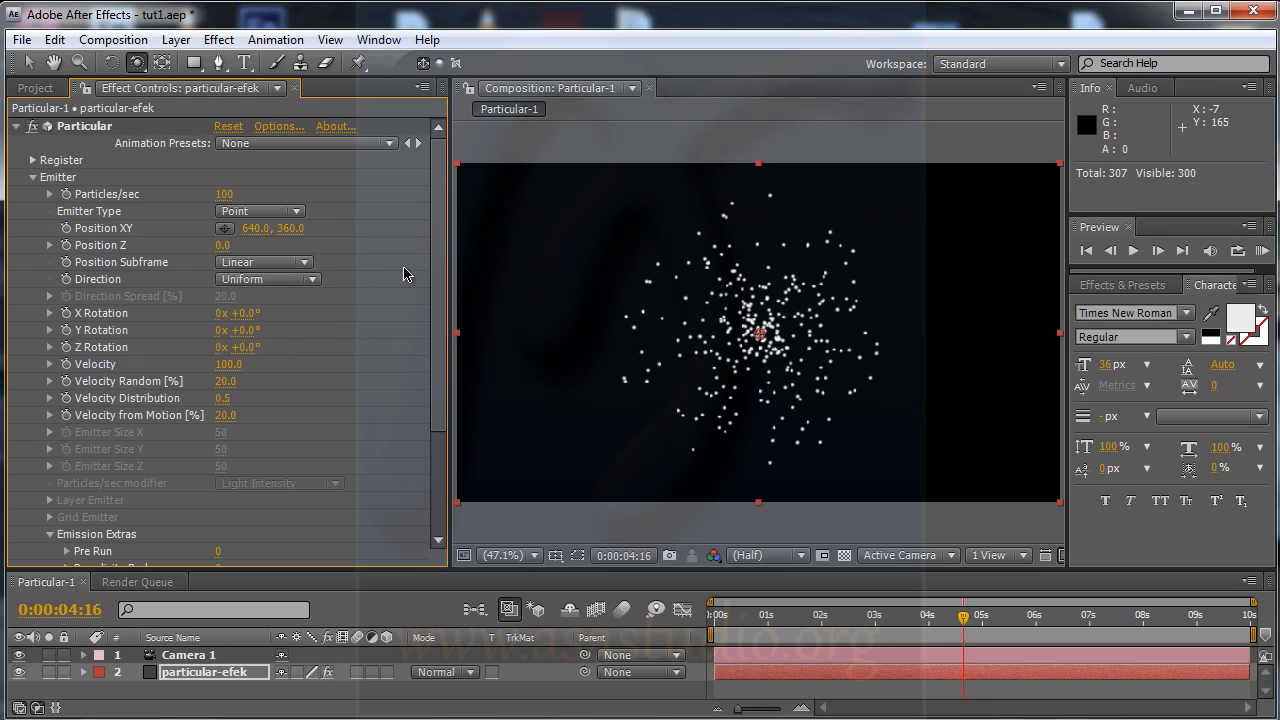
pyautogui.click(272, 283)
pyautogui.click(278, 329)
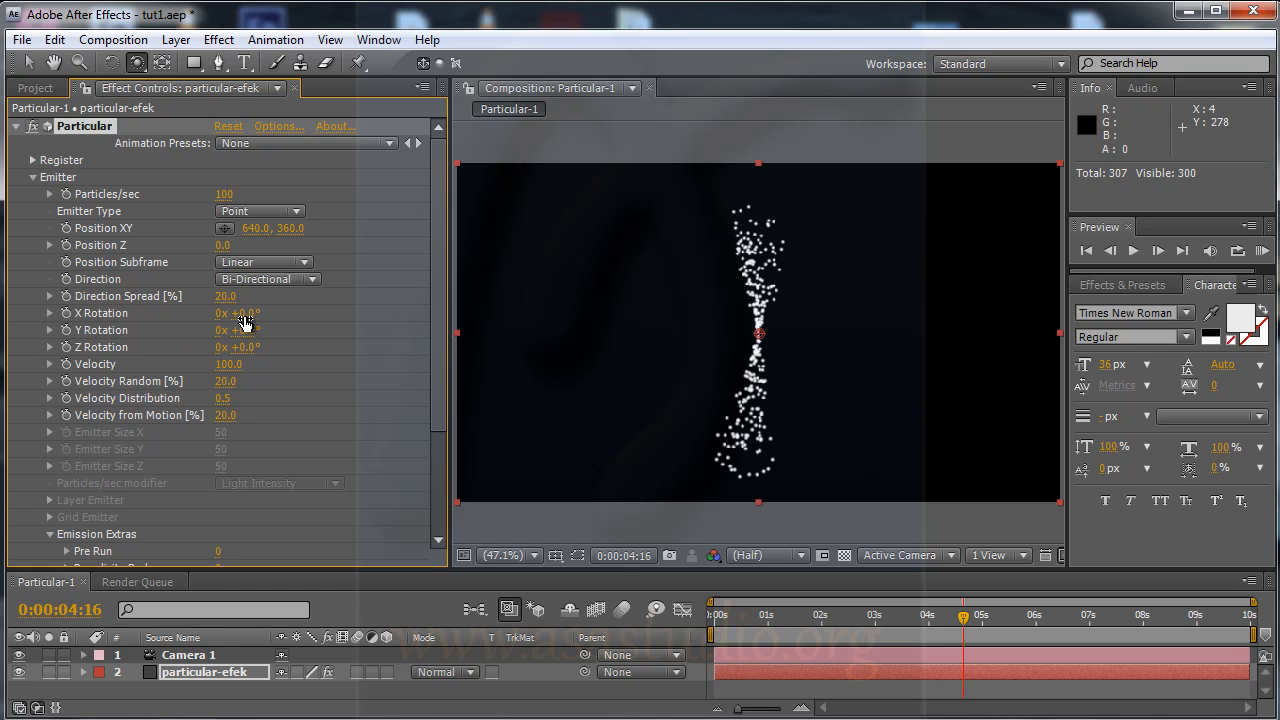
# Rotate the bi-directional emitter to X 83°, Y 91° and Z 186°
pyautogui.moveTo(268, 315)
pyautogui.mouseDown()
pyautogui.moveTo(360, 315)
pyautogui.moveTo(288, 314)
pyautogui.moveTo(326, 314)
pyautogui.mouseUp()
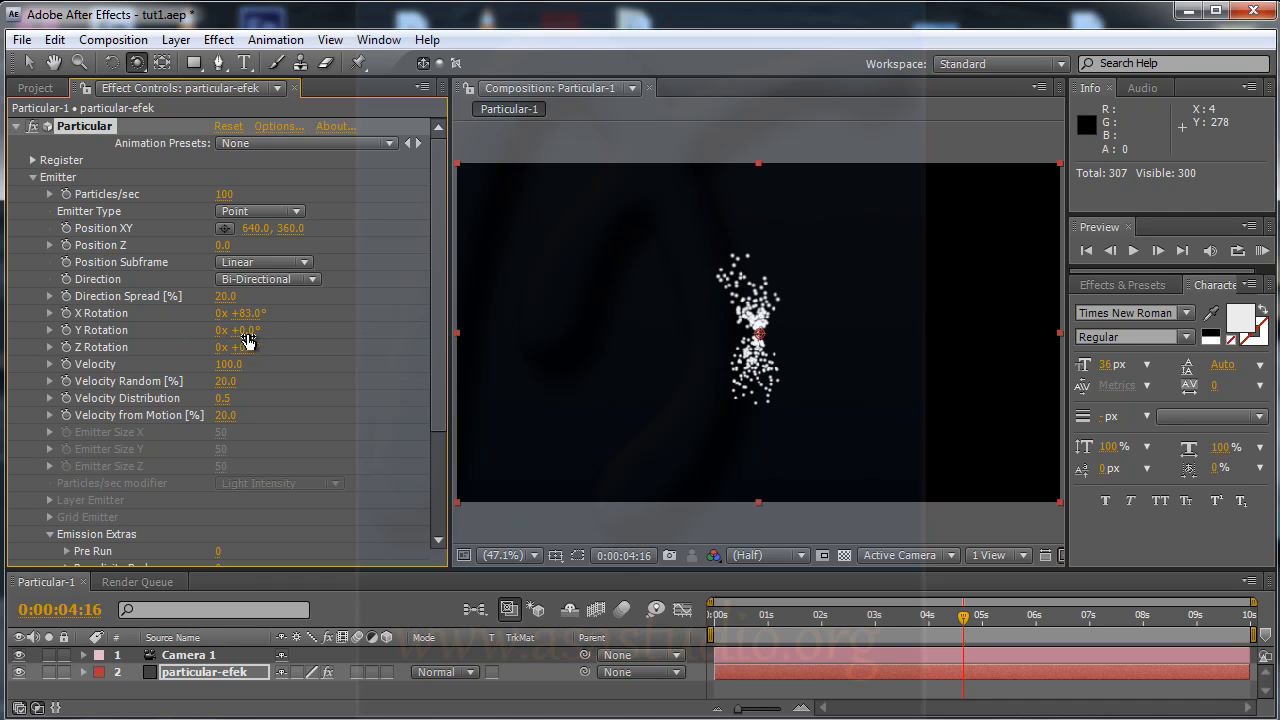
pyautogui.moveTo(245, 337)
pyautogui.mouseDown()
pyautogui.moveTo(497, 346)
pyautogui.moveTo(445, 346)
pyautogui.mouseUp()
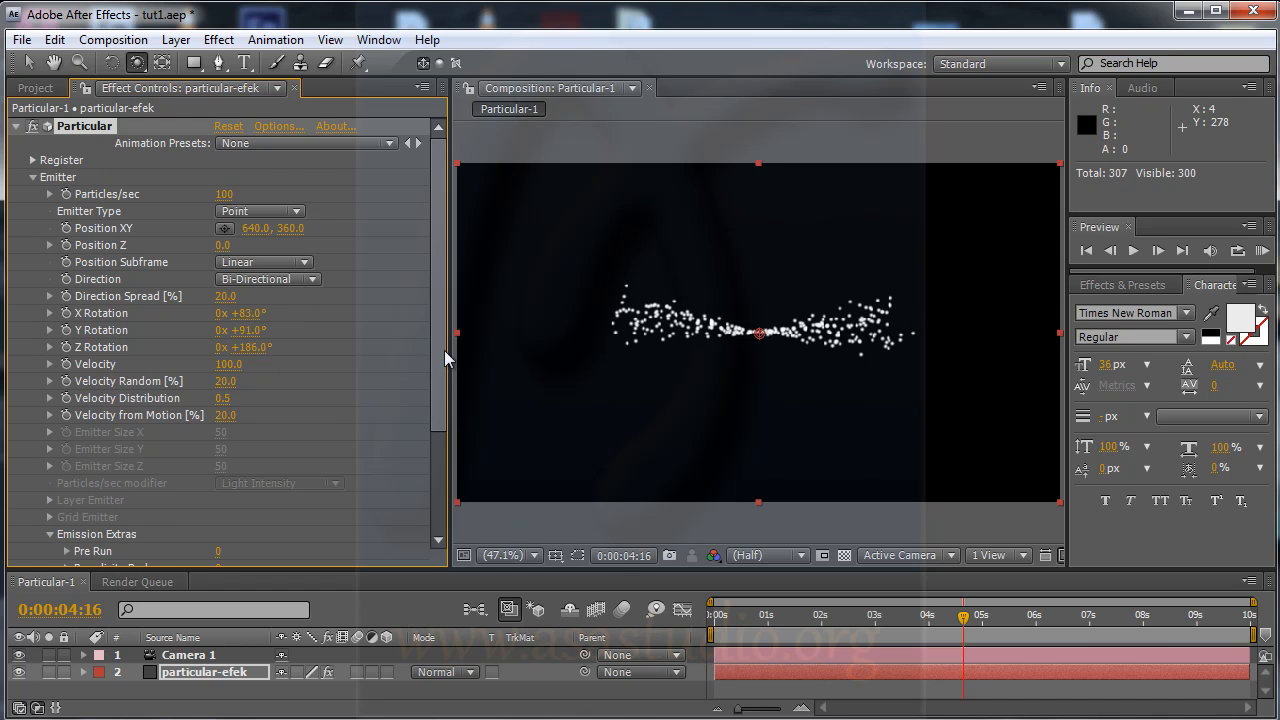
# Set the emitter's Velocity Distribution to 2.0, Direction Spread to 27% and Direction to Disc
pyautogui.scroll(-3, 442, 350)
pyautogui.moveTo(222, 339)
pyautogui.mouseDown()
pyautogui.moveTo(632, 339)
pyautogui.moveTo(8, 336)
pyautogui.moveTo(258, 342)
pyautogui.moveTo(226, 340)
pyautogui.mouseUp()
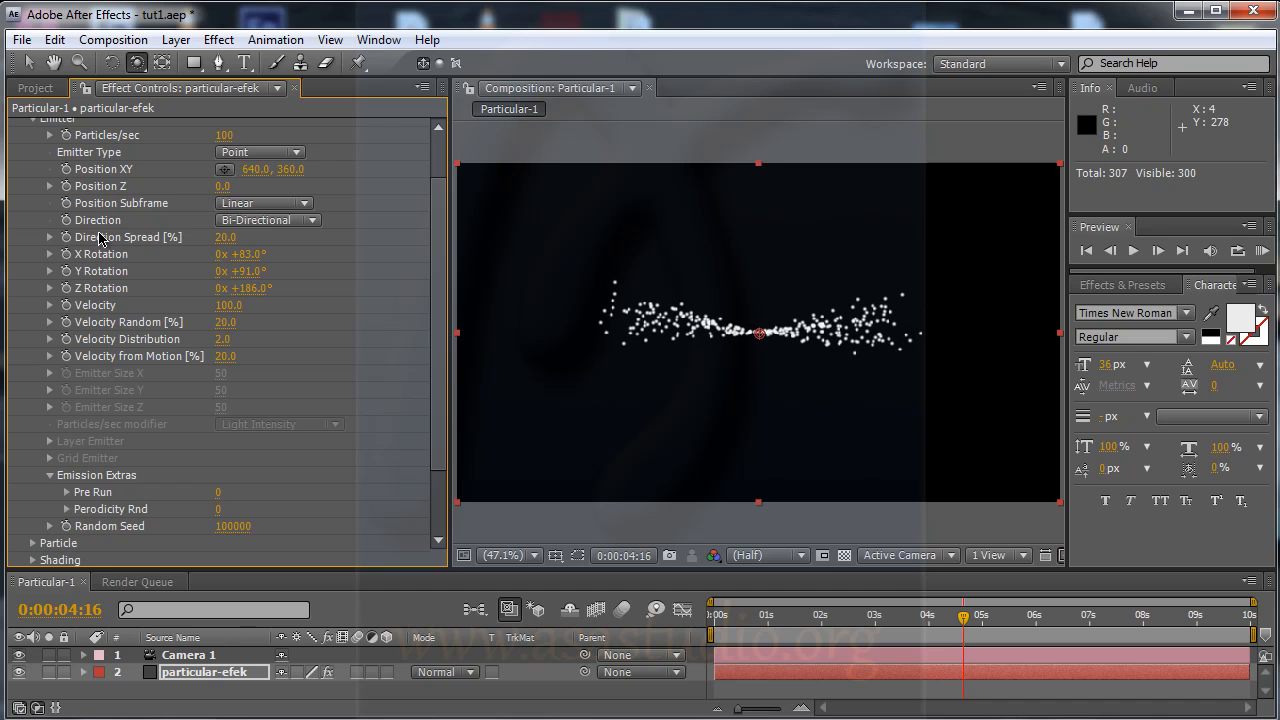
pyautogui.moveTo(226, 238)
pyautogui.mouseDown()
pyautogui.moveTo(268, 240)
pyautogui.moveTo(243, 242)
pyautogui.mouseUp()
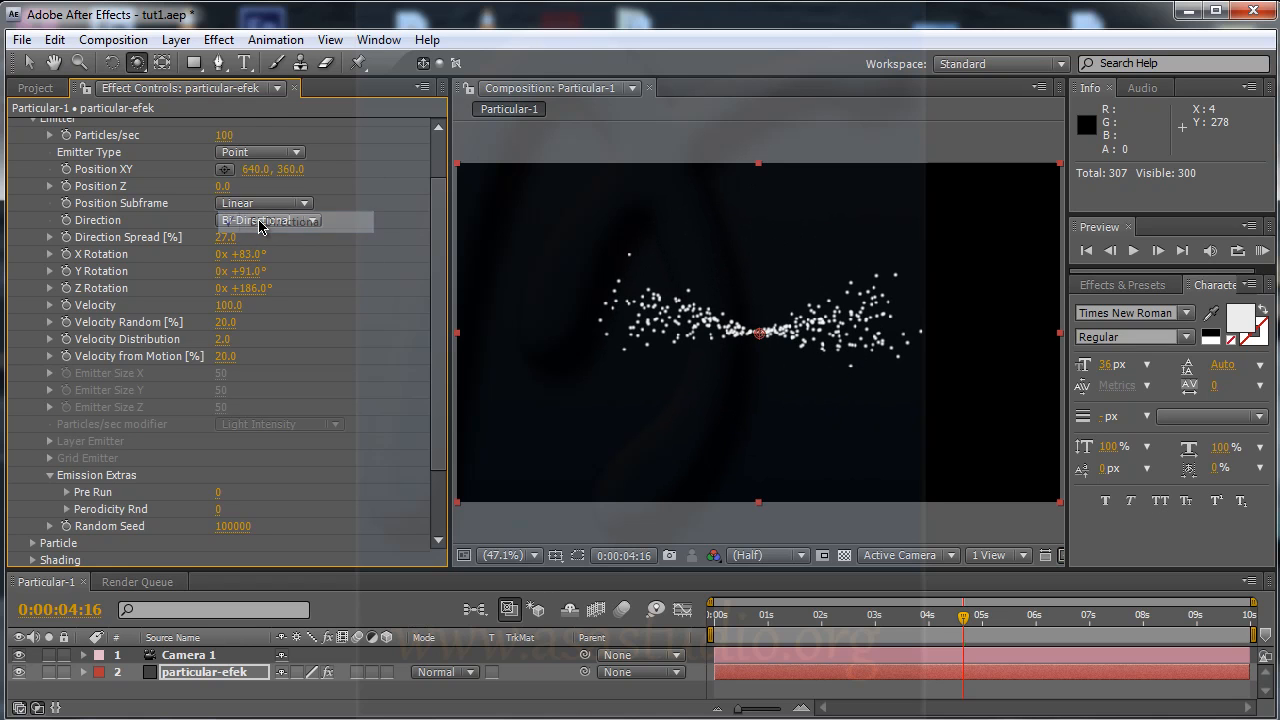
pyautogui.click(262, 220)
pyautogui.click(297, 244)
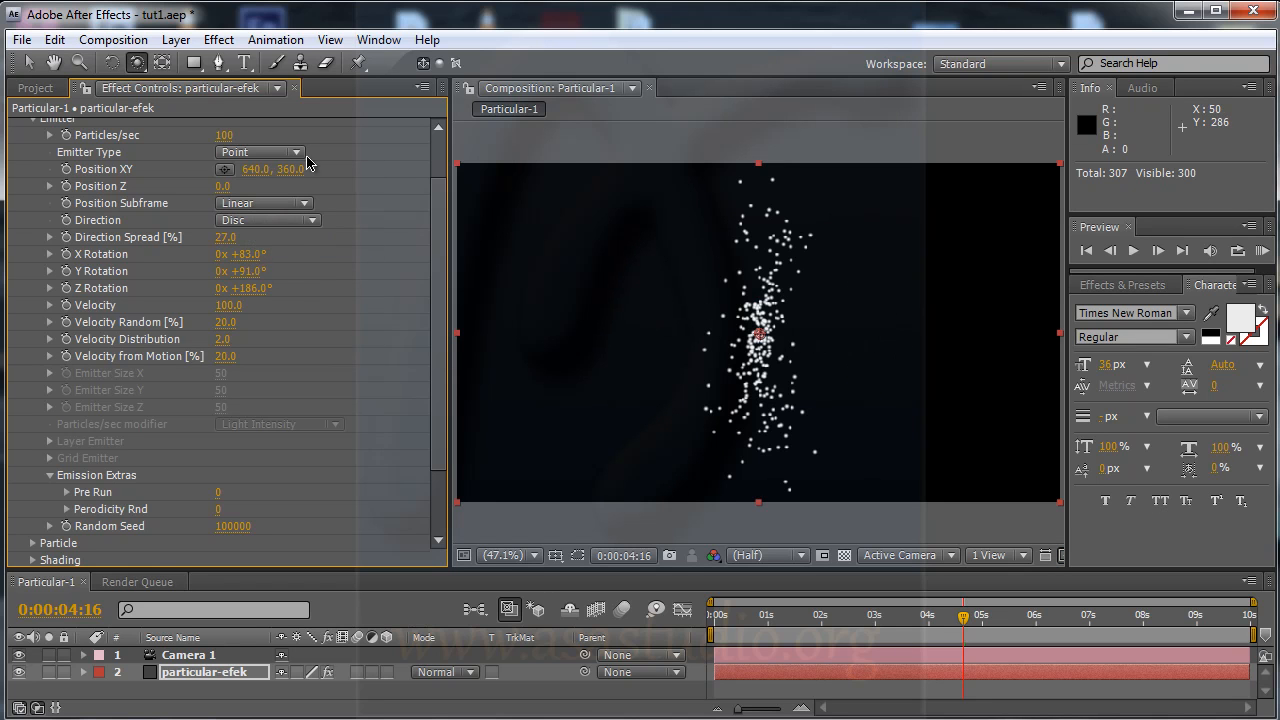
# Reset the Particular effect to its default settings and set the emitter's Direction to Disc
pyautogui.moveTo(434, 206); pyautogui.dragTo(439, 178)
pyautogui.click(227, 127)
pyautogui.click(268, 280)
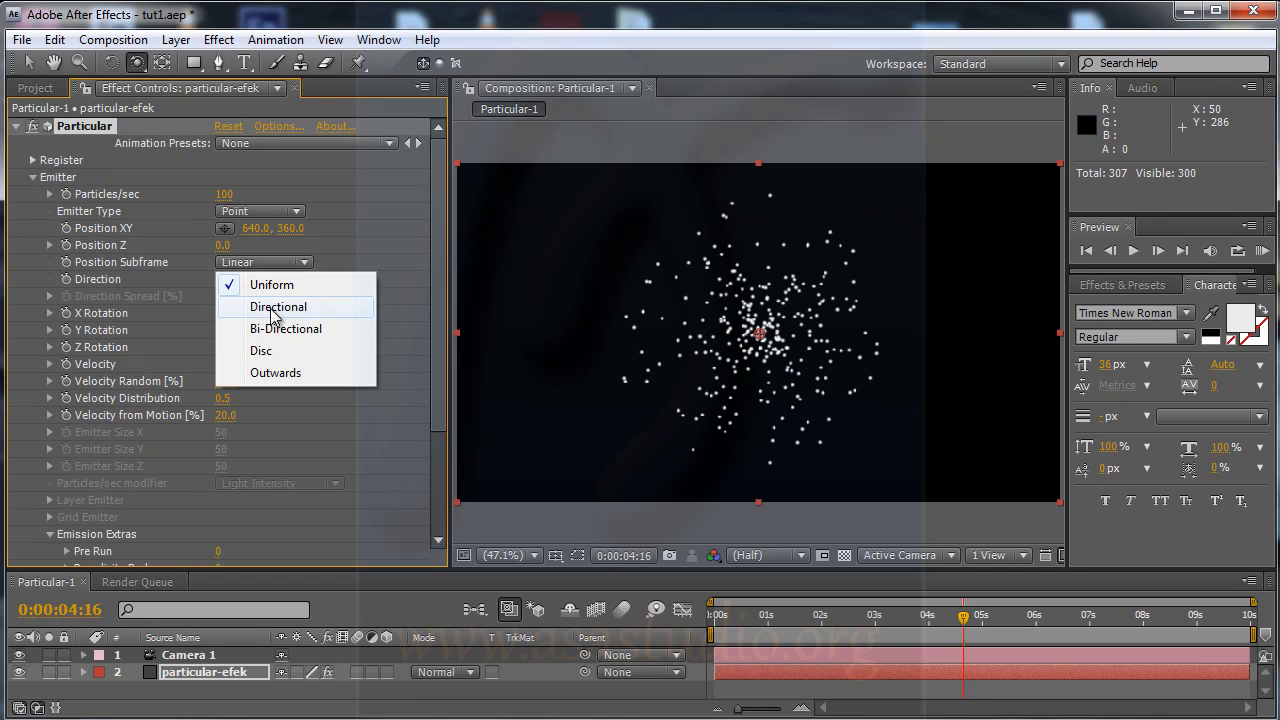
pyautogui.click(270, 351)
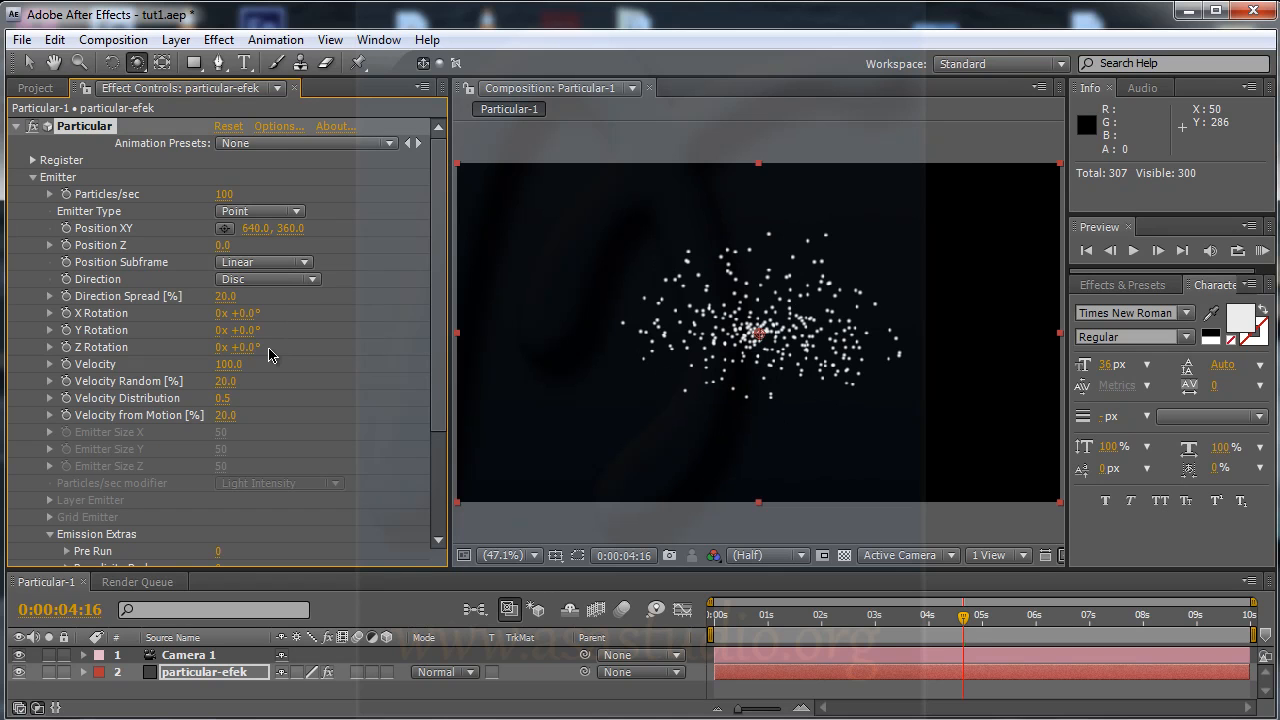
# Change the emitter's Direction to Outwards and bring the remaining Particular setting groups into view
pyautogui.click(265, 278)
pyautogui.click(267, 303)
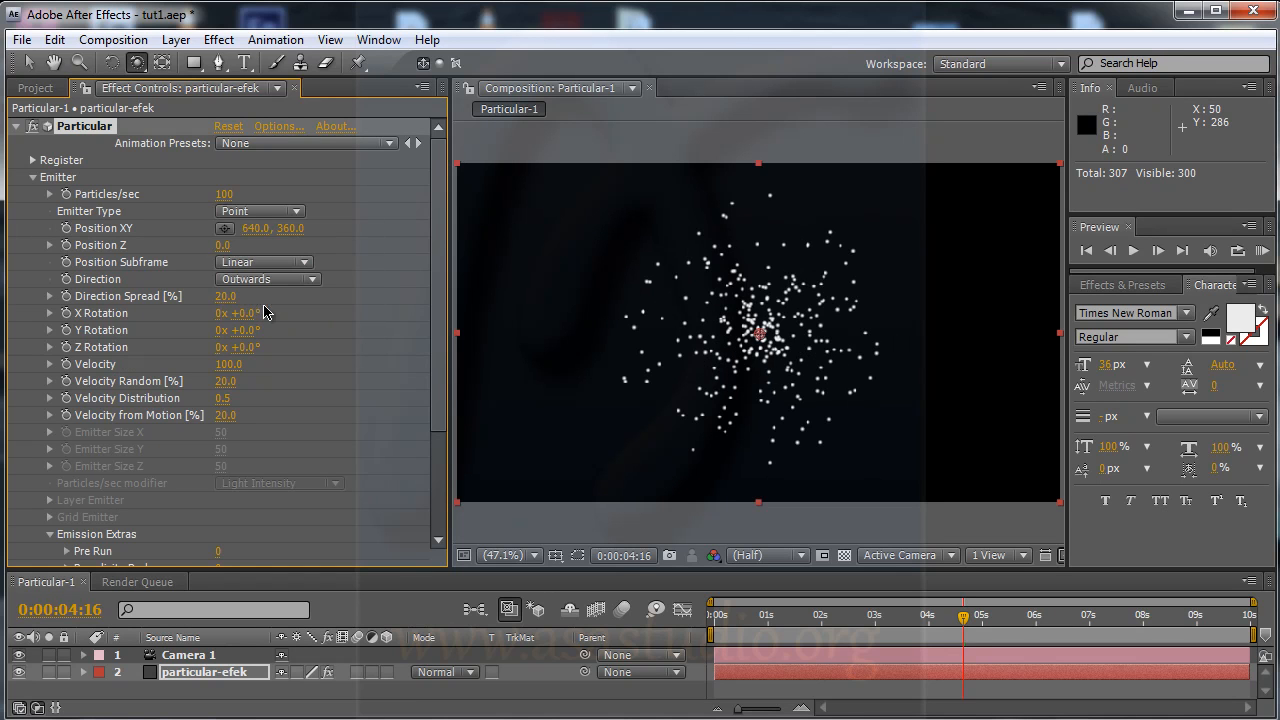
pyautogui.moveTo(437, 296)
pyautogui.mouseDown()
pyautogui.moveTo(431, 390)
pyautogui.moveTo(438, 278)
pyautogui.mouseUp()
pyautogui.moveTo(440, 294)
pyautogui.mouseDown()
pyautogui.moveTo(439, 314)
pyautogui.moveTo(435, 272)
pyautogui.mouseUp()
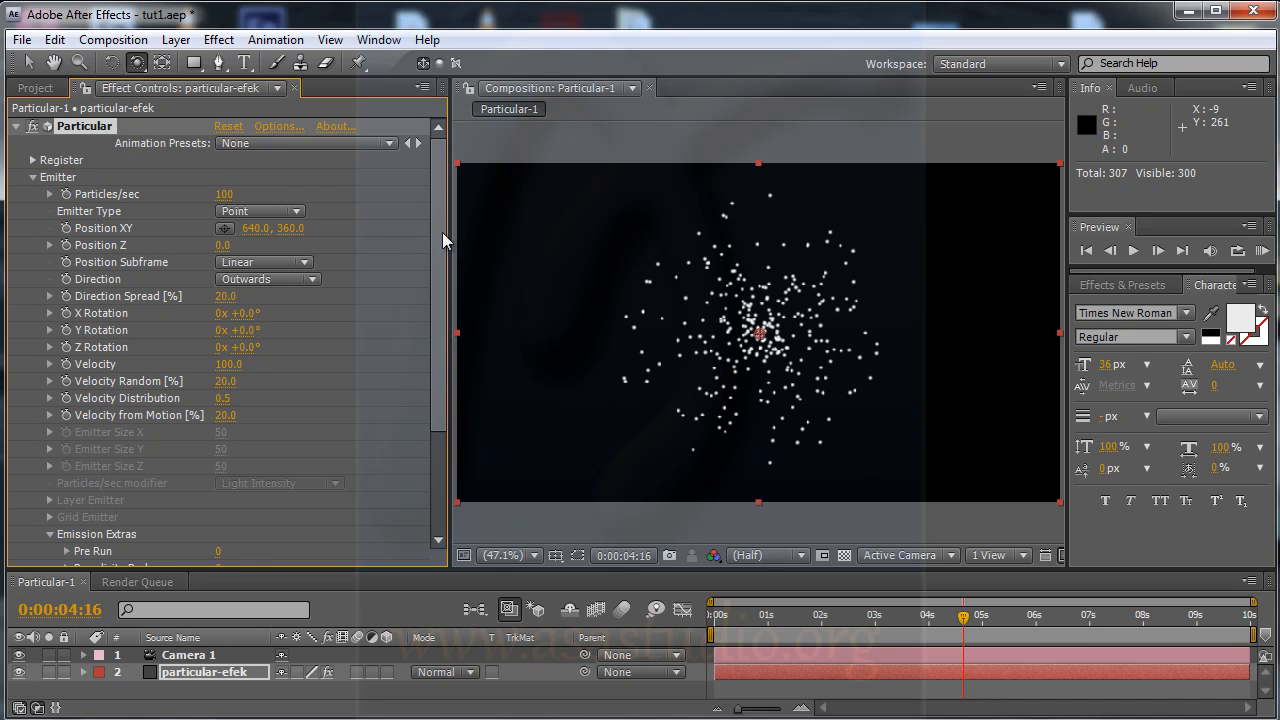
pyautogui.moveTo(440, 202); pyautogui.dragTo(442, 300)
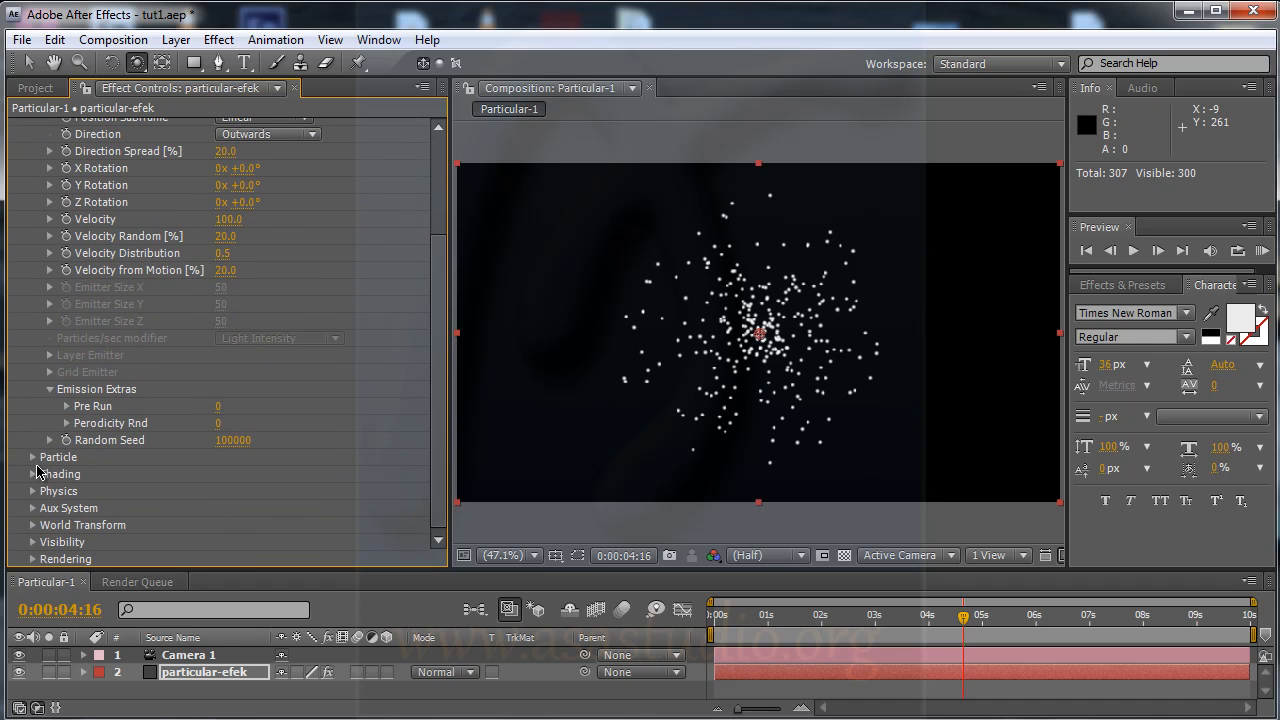